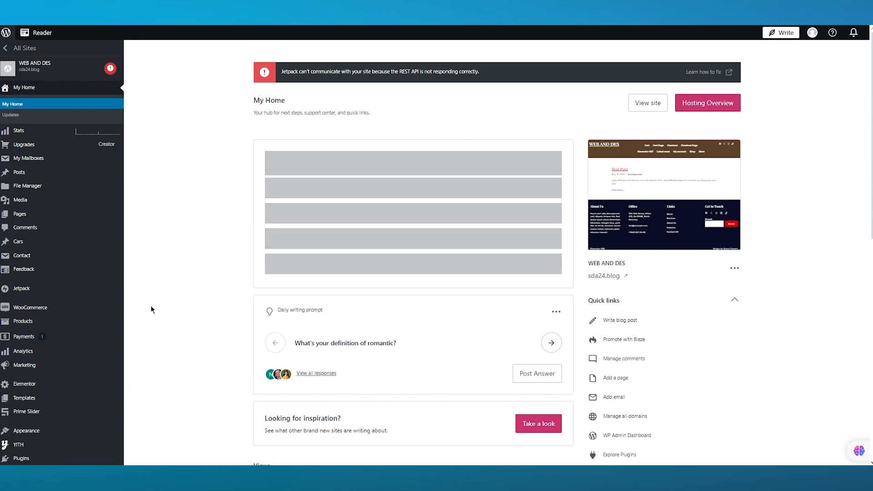
scroll(195, 300, "down", 9)
scroll(195, 297, "up", 8)
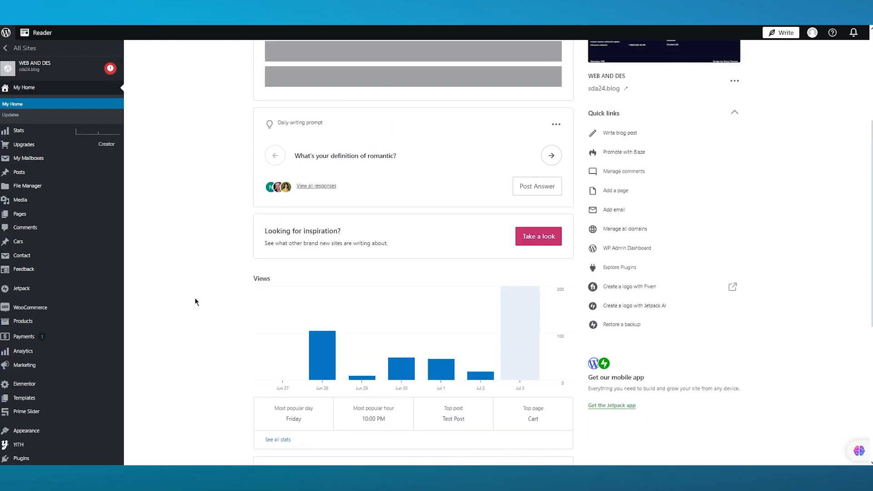
scroll(195, 297, "down", 5)
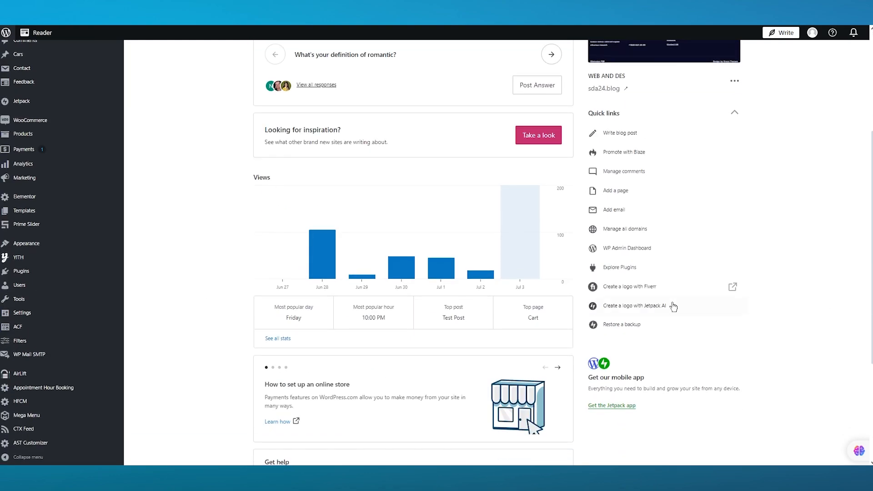
scroll(580, 301, "up", 4)
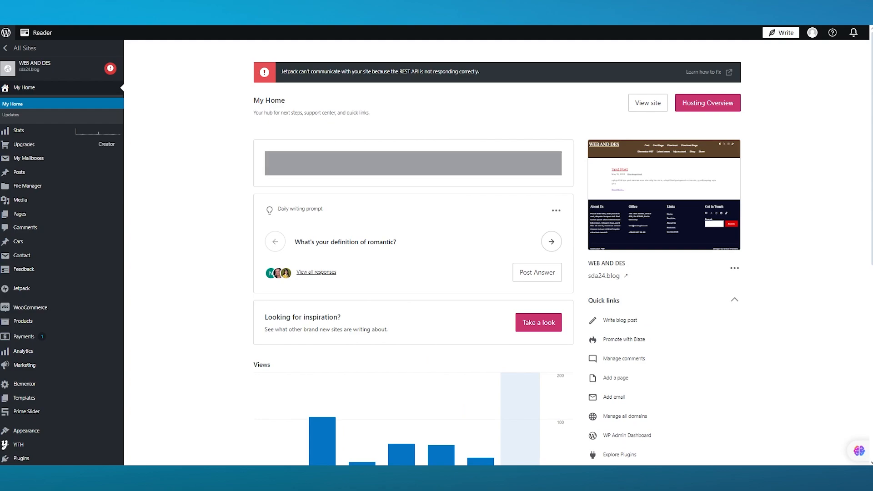
Step: Search the plugins marketplace for "elementor"
scroll(68, 323, "down", 4)
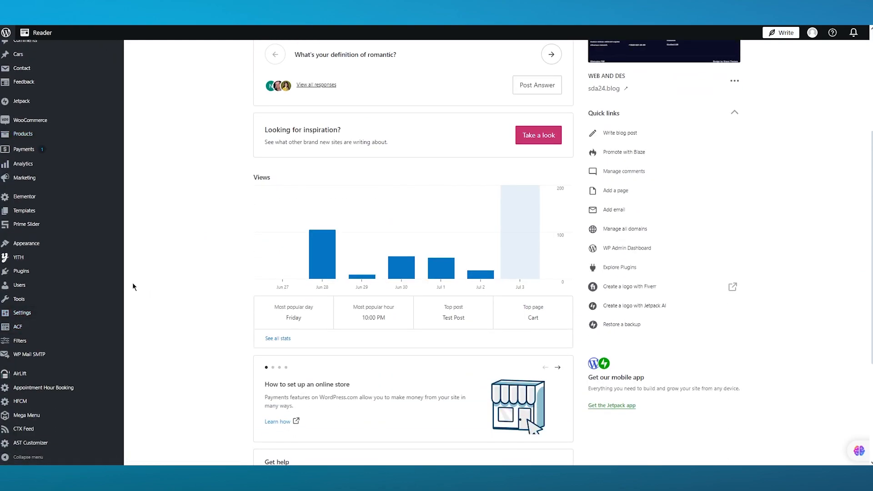
left_click(77, 273)
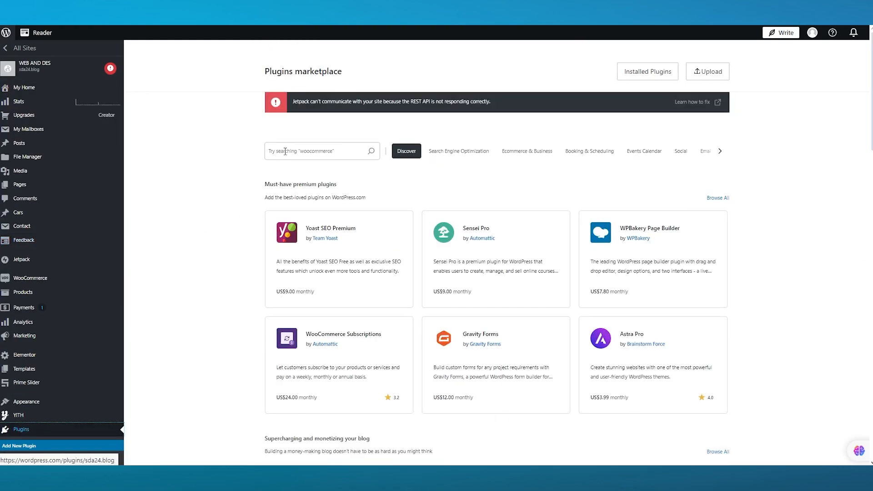
left_click(298, 157)
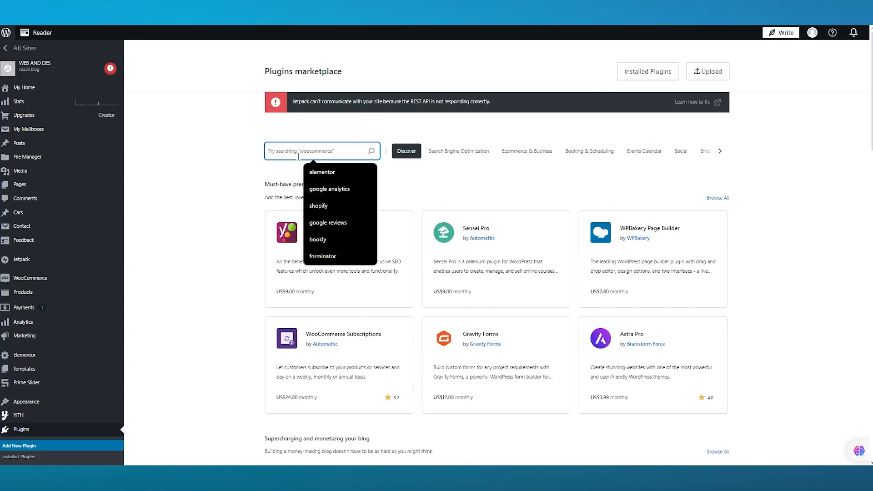
key("Down")
key("Return")
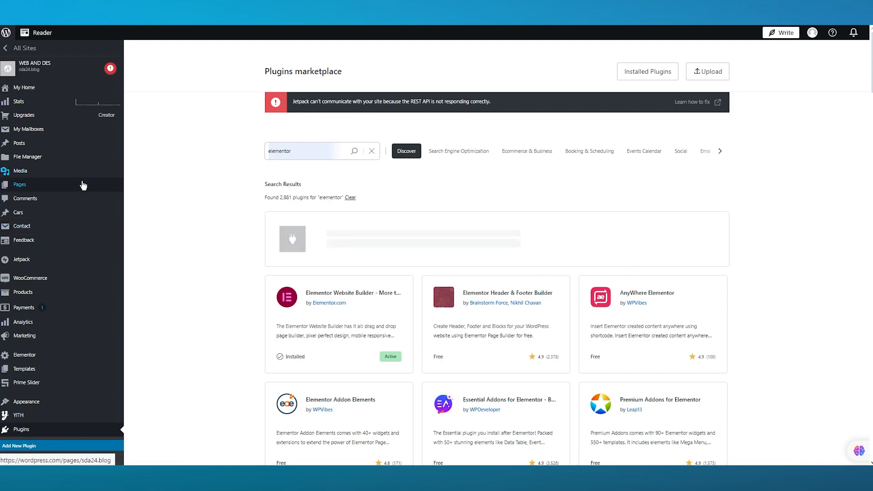
Step: Create a new page from the predefined About layout and title it "Home Page"
mouse_move(78, 193)
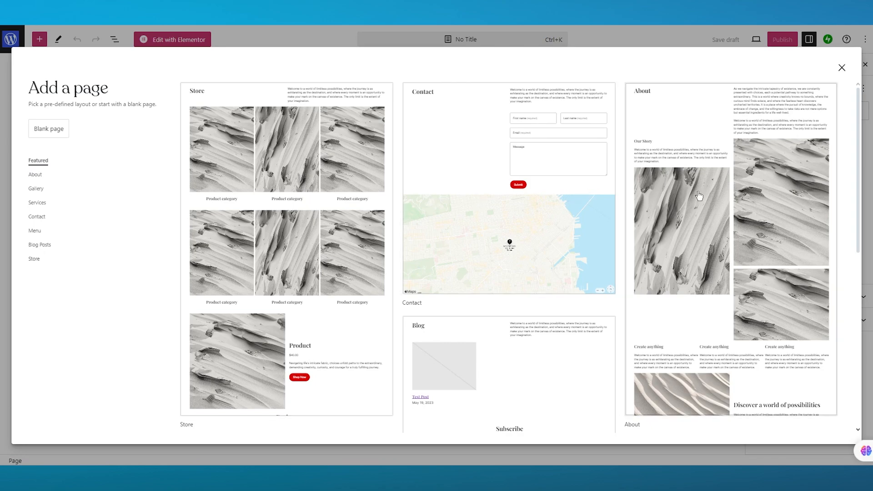
left_click(737, 272)
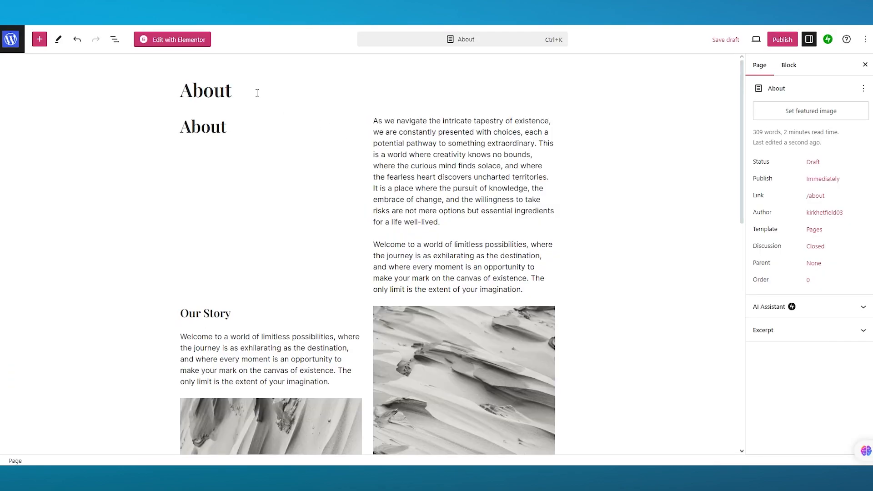
left_click_drag(257, 93, 175, 97)
left_click(175, 98)
left_click_drag(231, 85, 186, 94)
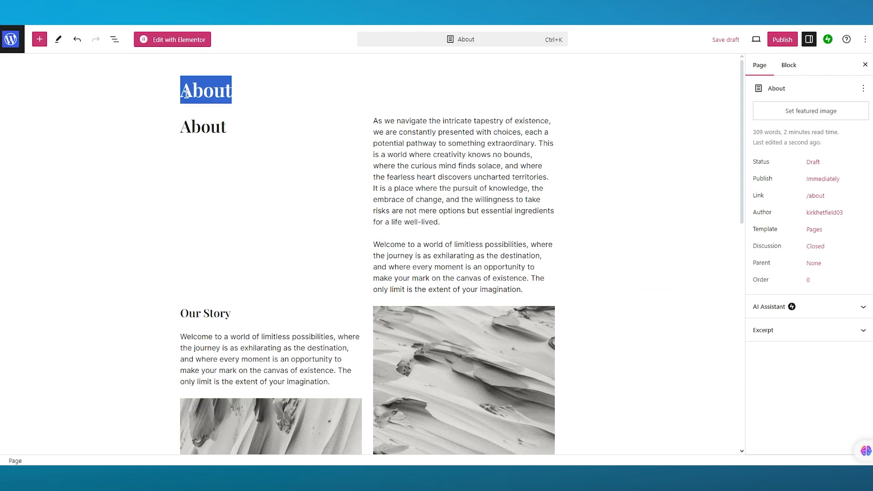
type("H")
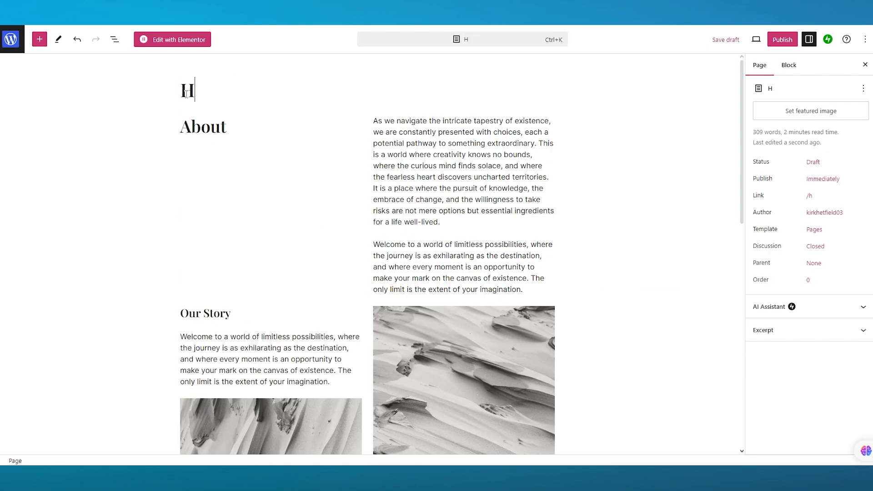
type("ome Page")
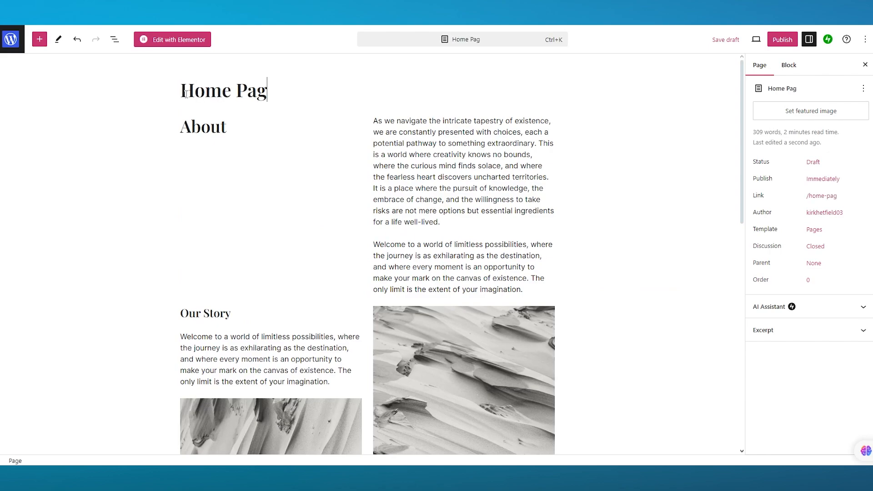
Step: Open the page for editing with Elementor and delete the container holding the prefilled About content
left_click(192, 40)
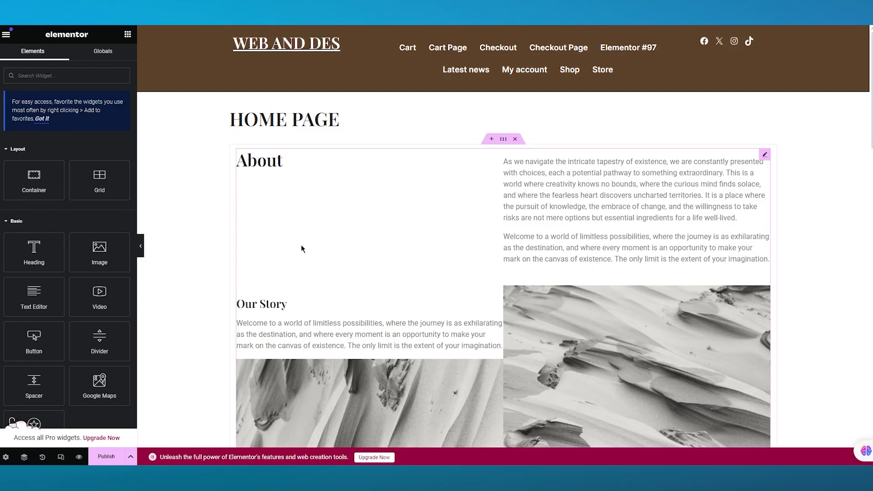
scroll(605, 251, "down", 8)
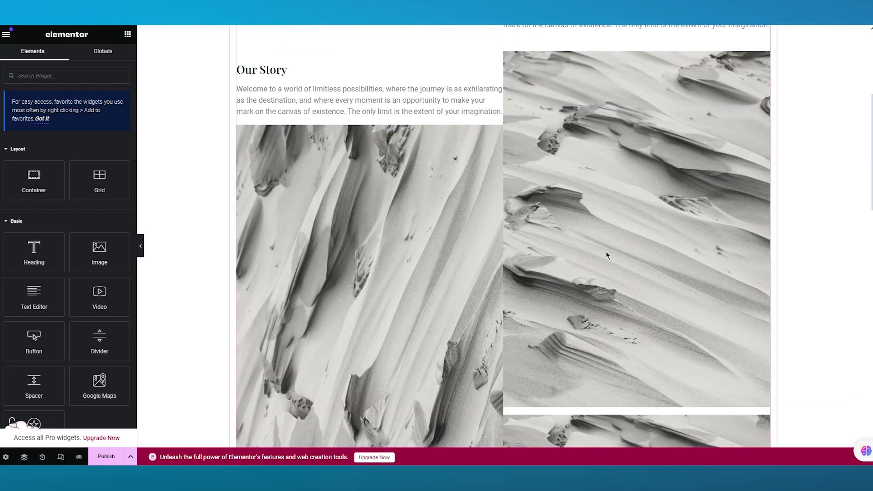
scroll(605, 251, "up", 4)
scroll(438, 228, "up", 4)
scroll(468, 222, "down", 3)
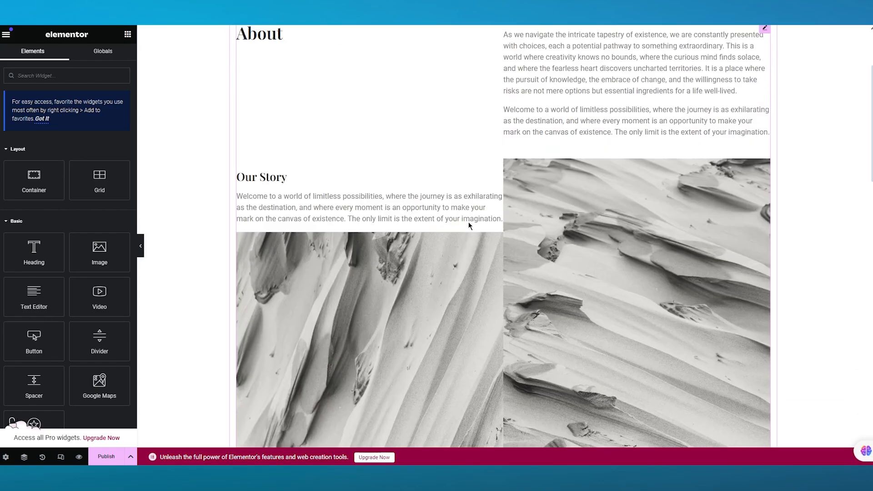
scroll(491, 170, "up", 2)
left_click(452, 152)
scroll(452, 154, "down", 8)
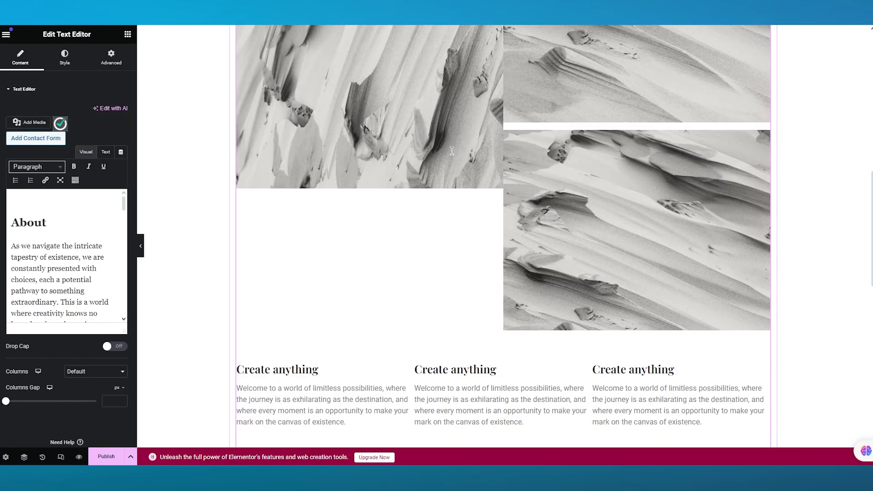
scroll(352, 150, "up", 6)
scroll(352, 151, "up", 3)
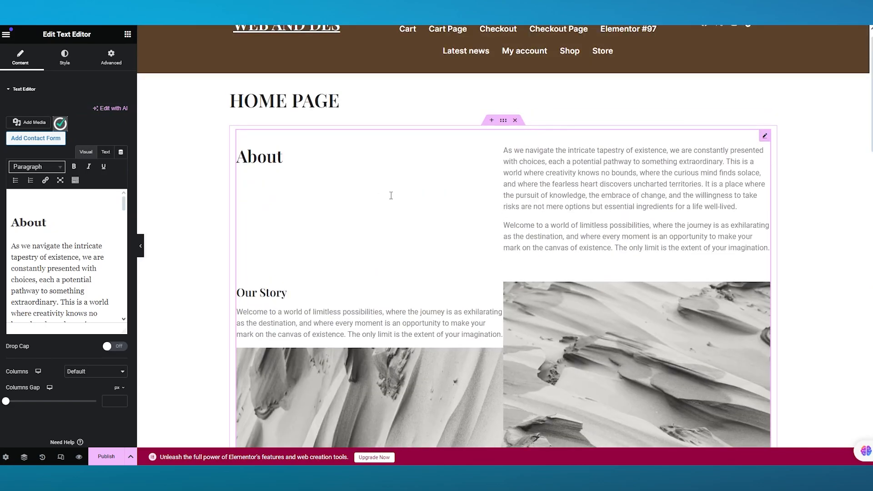
left_click(515, 120)
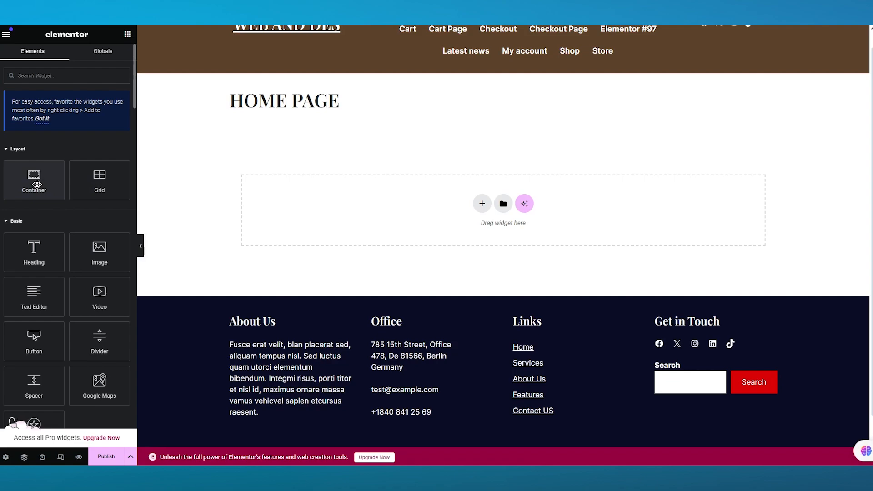
left_click_drag(110, 176, 499, 216)
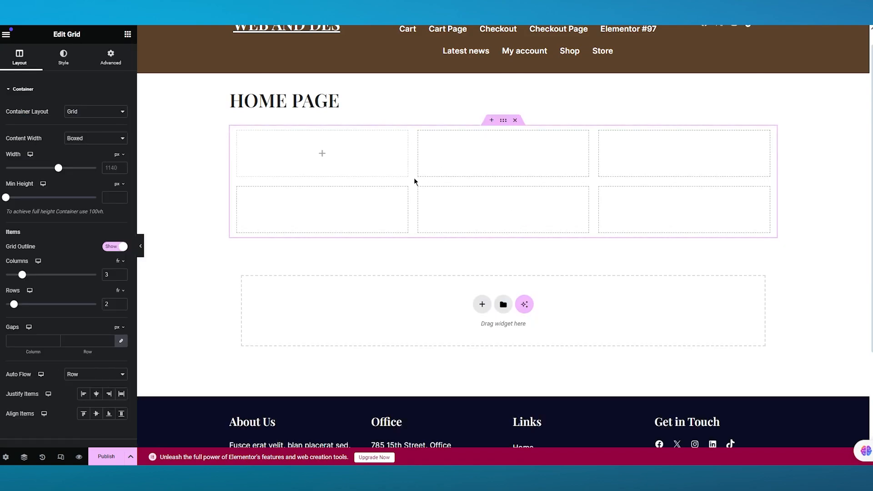
left_click(515, 120)
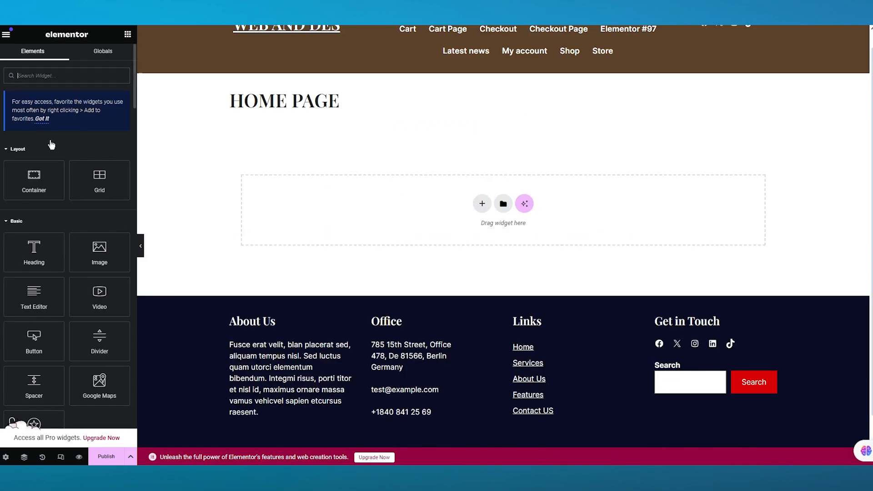
scroll(46, 222, "down", 2)
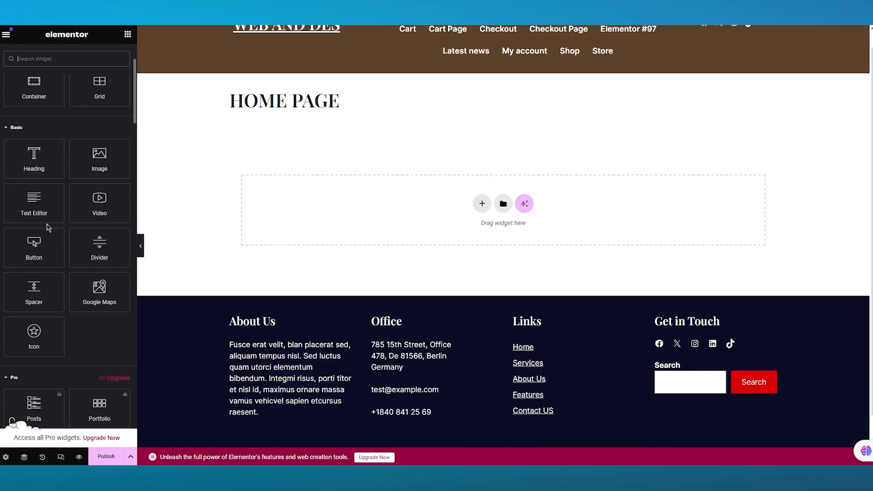
scroll(48, 227, "down", 3)
scroll(48, 227, "up", 5)
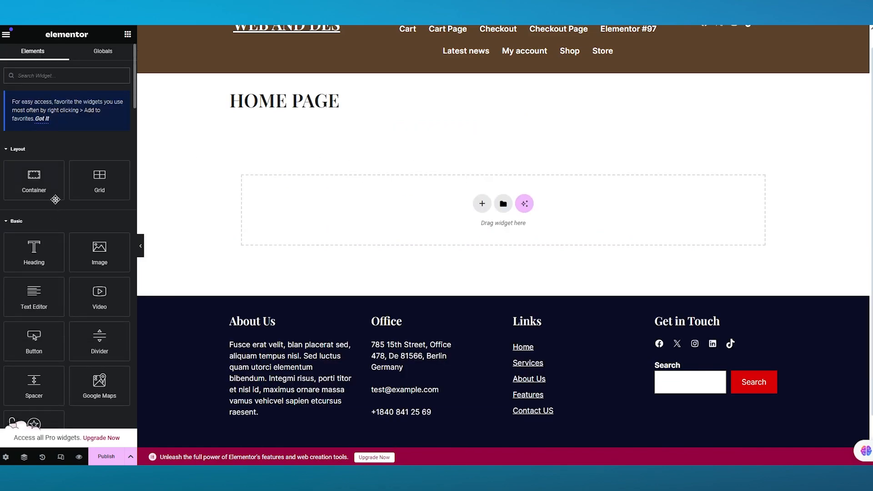
Step: Add a flexbox structure with one tall cell beside two stacked cells, leaving no separate empty container above it
left_click_drag(55, 200, 503, 205)
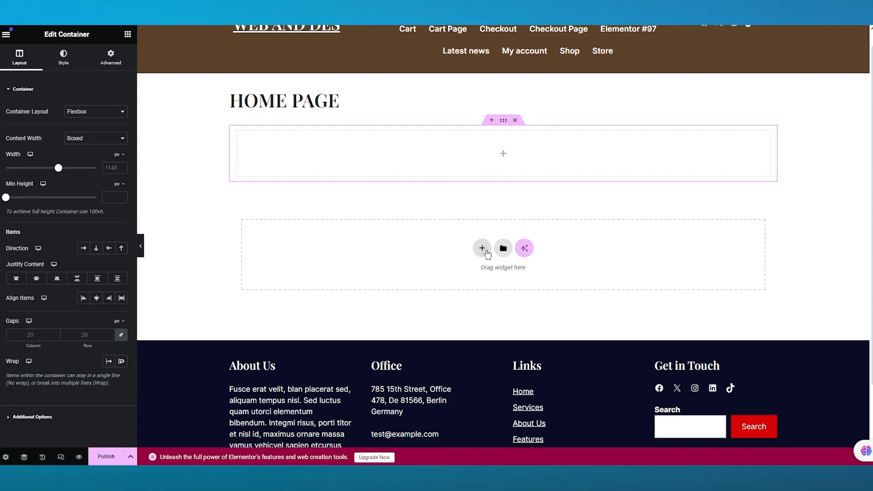
left_click(482, 249)
left_click(485, 275)
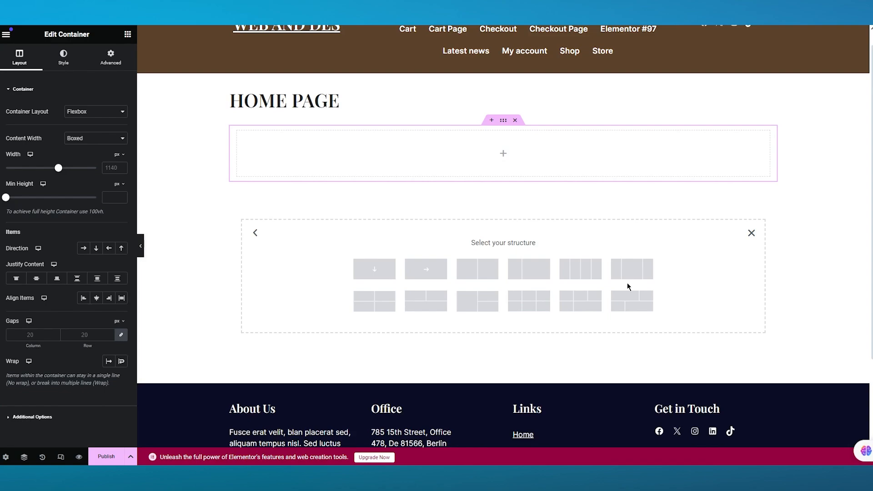
left_click(492, 302)
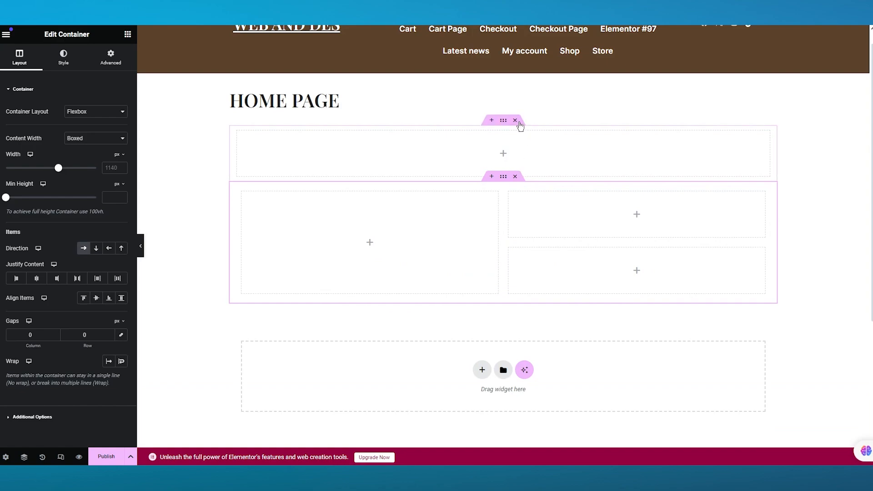
left_click(519, 123)
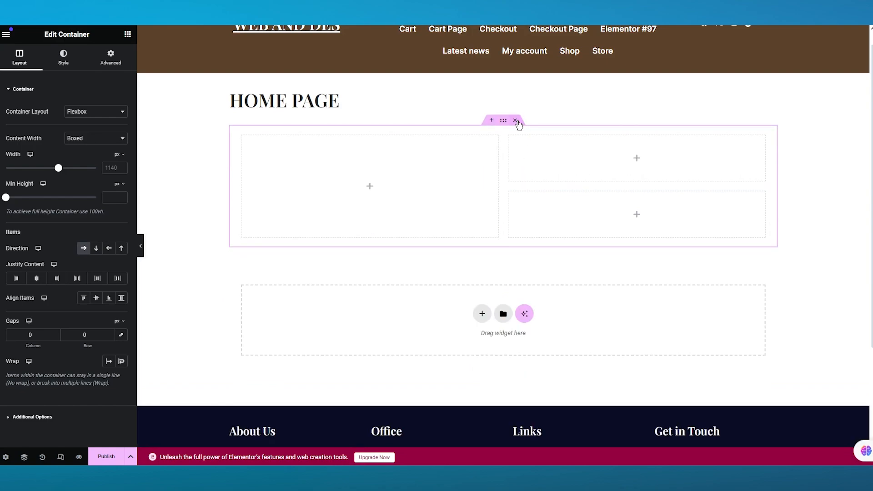
Step: Place an Image widget in the tall left cell and fill it with the red car photo from the media library
left_click(371, 188)
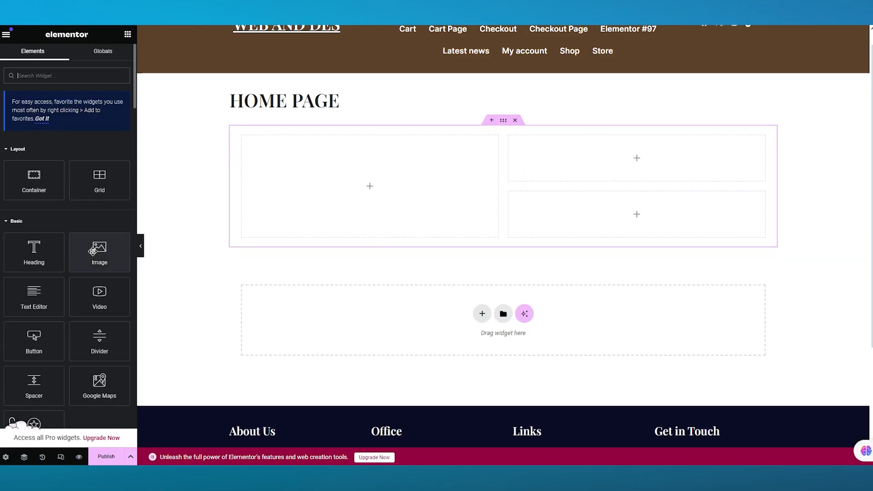
left_click_drag(92, 251, 346, 185)
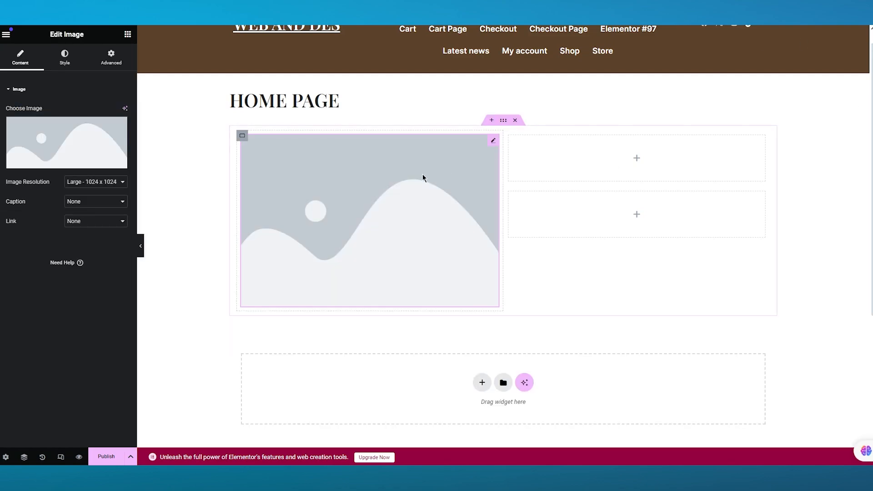
mouse_move(117, 125)
left_click(58, 162)
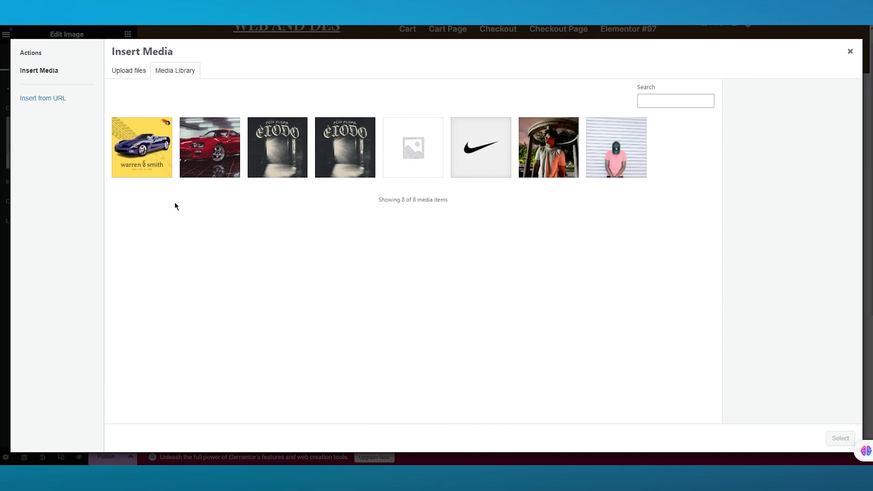
left_click(215, 156)
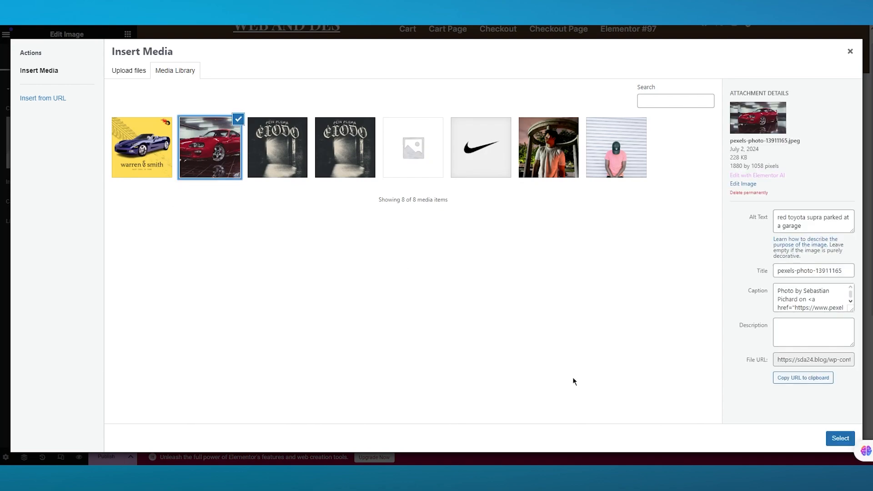
left_click(838, 437)
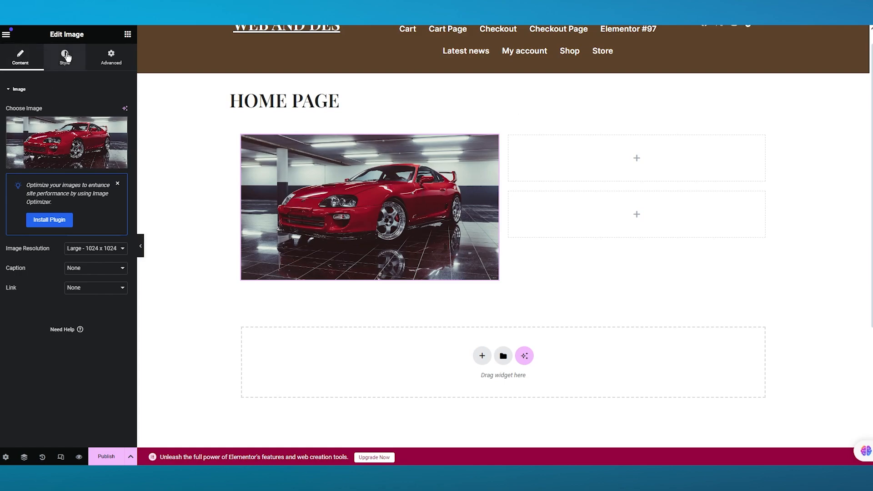
Step: Add a Heading widget to the upper cell beside the car image
left_click(5, 35)
left_click(5, 36)
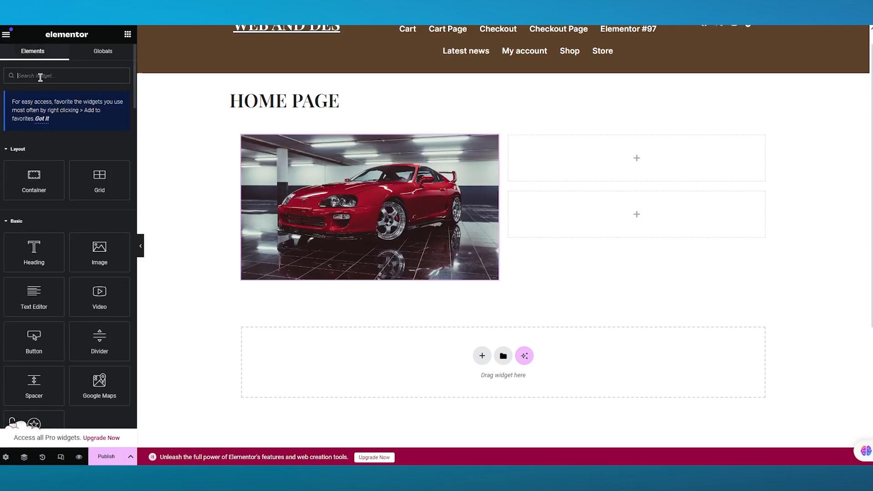
left_click_drag(36, 248, 624, 152)
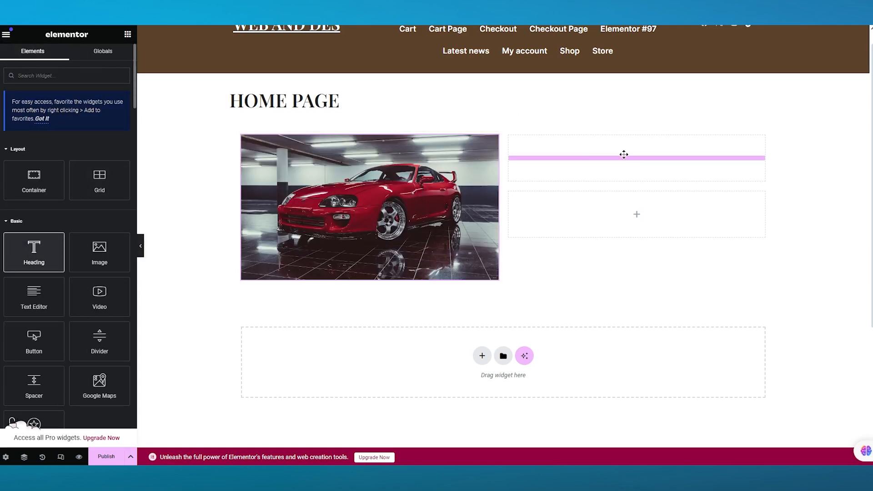
Step: Replace the placeholder text of the heading beside the car image with "Toyota Supra"
left_click(716, 143)
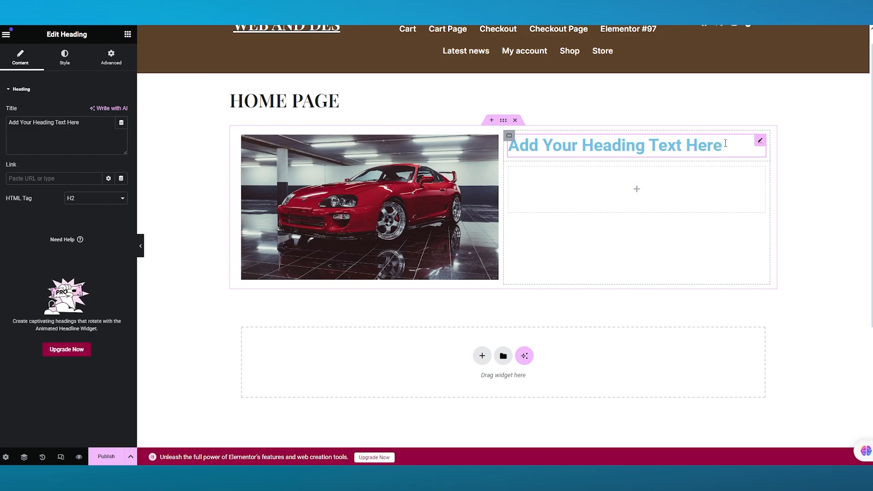
left_click_drag(725, 143, 617, 146)
key("BackSpace")
key("BackSpace")
key("BackSpace")
key("BackSpace")
key("BackSpace")
key("BackSpace")
key("BackSpace")
key("BackSpace")
key("BackSpace")
key("BackSpace")
key("BackSpace")
key("BackSpace")
key("BackSpace")
key("BackSpace")
key("BackSpace")
key("BackSpace")
key("BackSpace")
key("BackSpace")
key("BackSpace")
key("BackSpace")
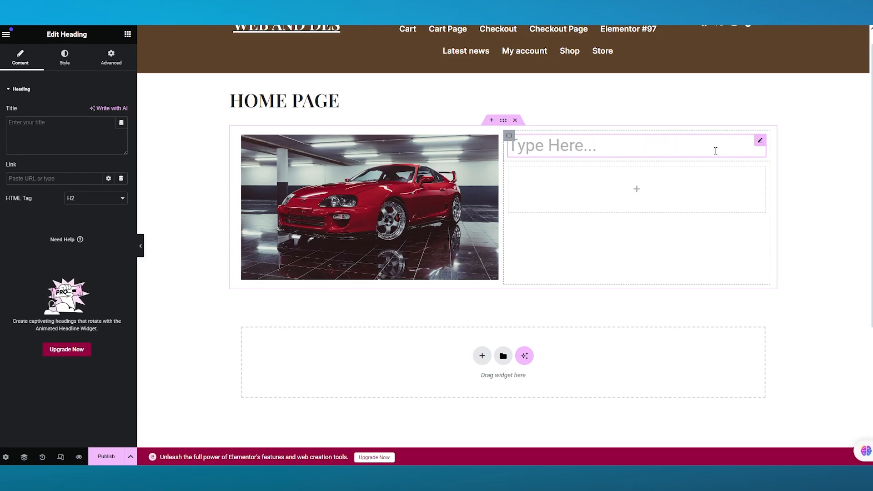
type("T")
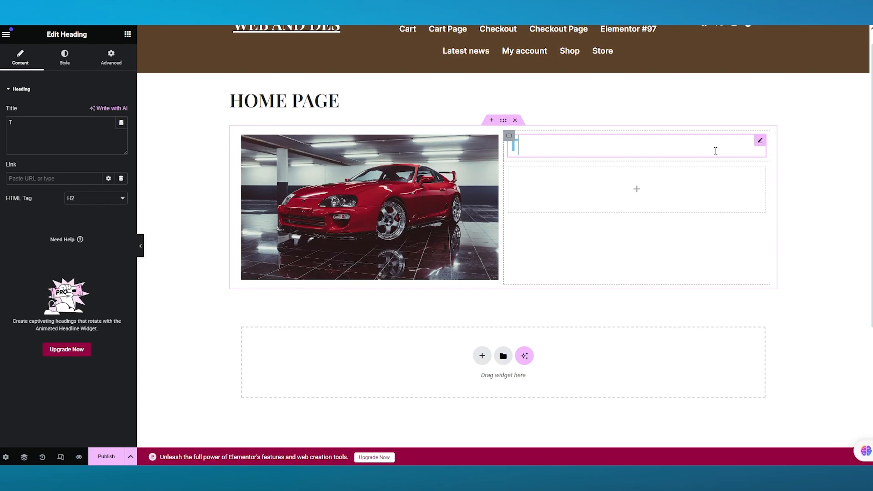
type("oyota Supra")
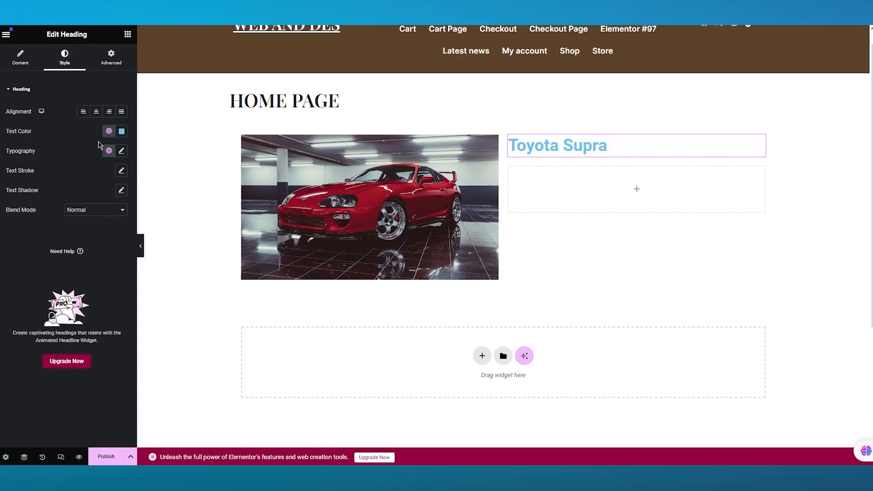
Step: Set the "Toyota Supra" heading's text color to black (#000000)
left_click(121, 131)
left_click_drag(126, 199, 19, 288)
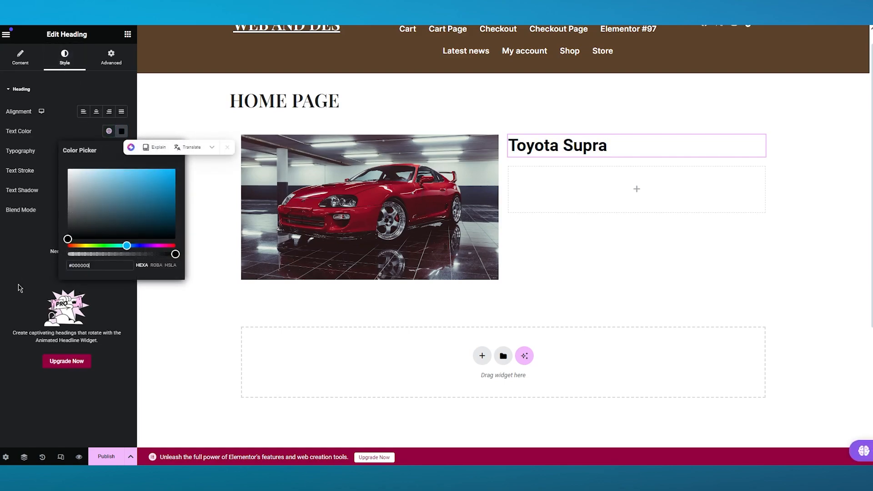
left_click(62, 135)
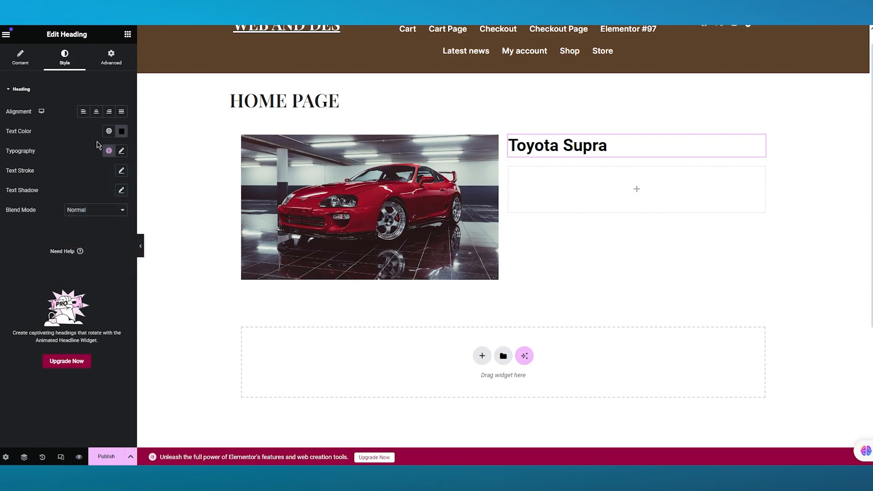
Step: Set the "Toyota Supra" heading's typography to the Road Rage font family at a size of 82 px
left_click(121, 151)
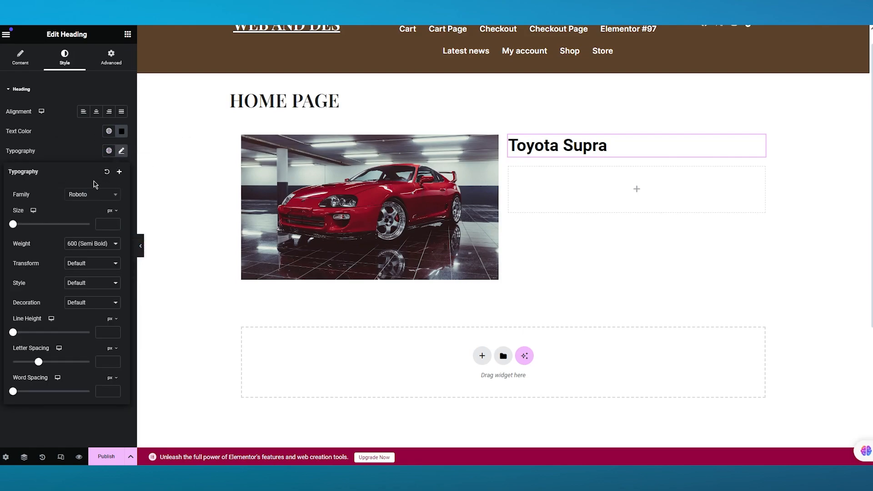
left_click(78, 195)
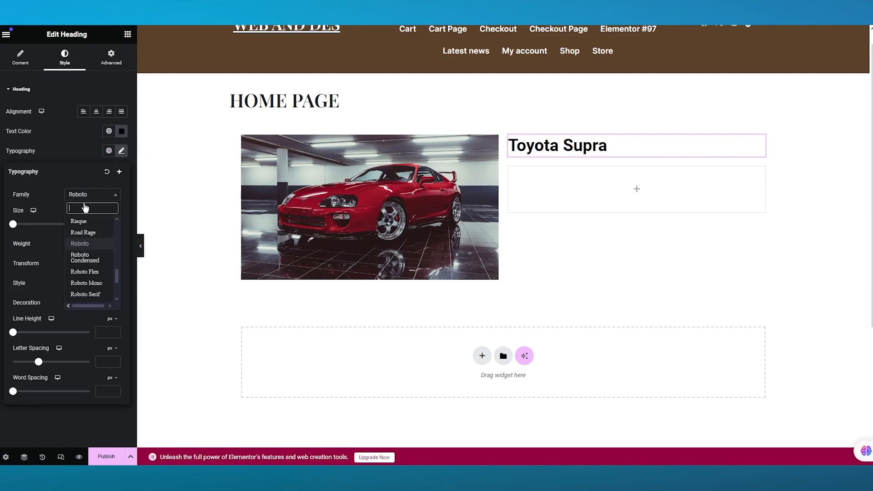
left_click(90, 233)
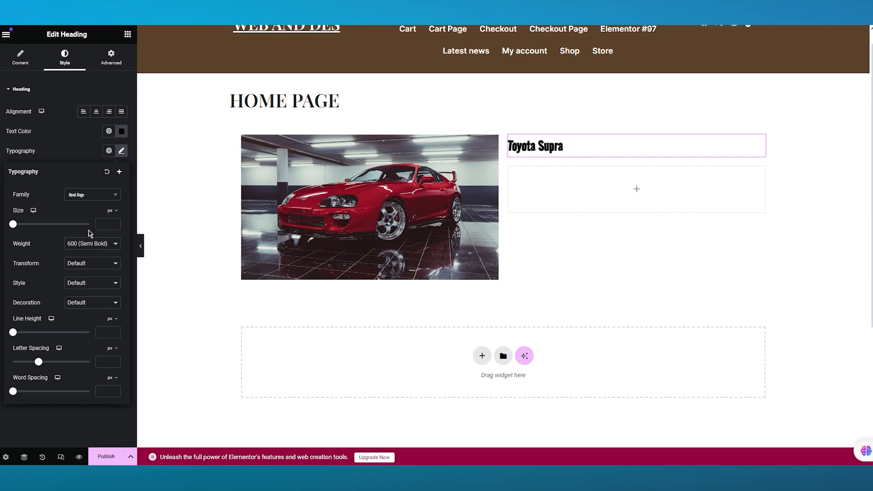
left_click(17, 224)
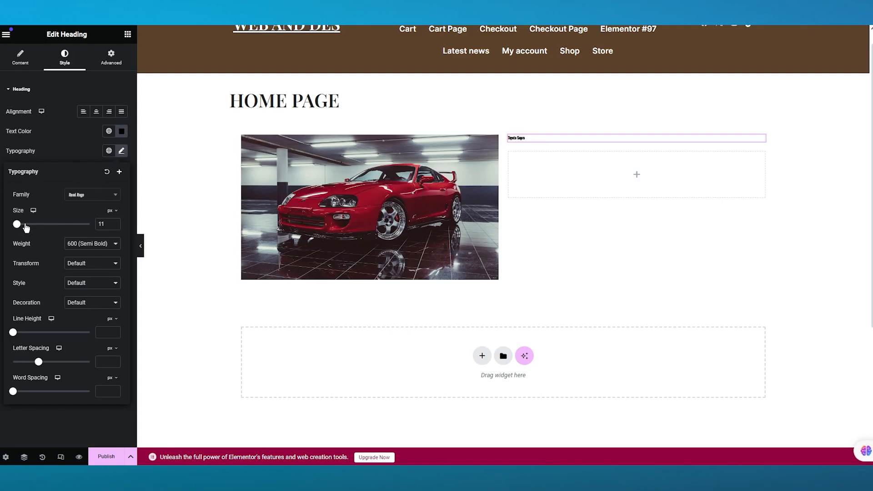
left_click_drag(17, 224, 46, 227)
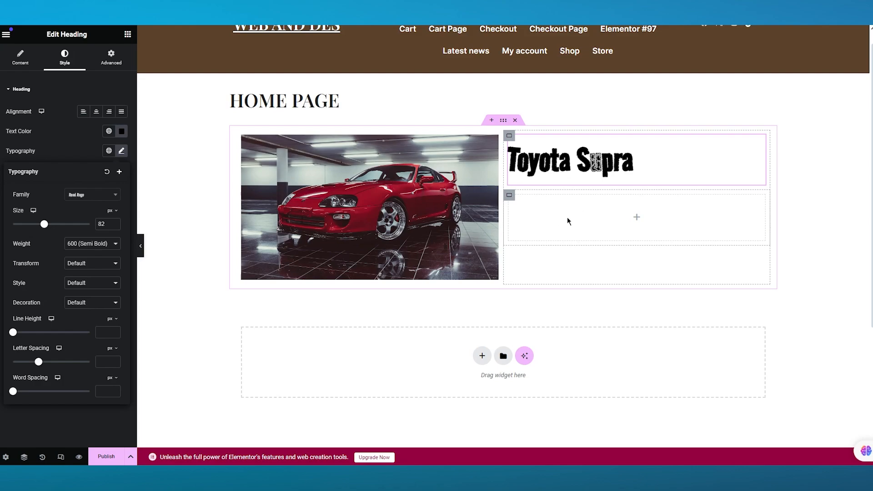
Step: Add a Heading widget to the empty cell below "Toyota Supra" and set its title to "lorem ipsum"
left_click(21, 59)
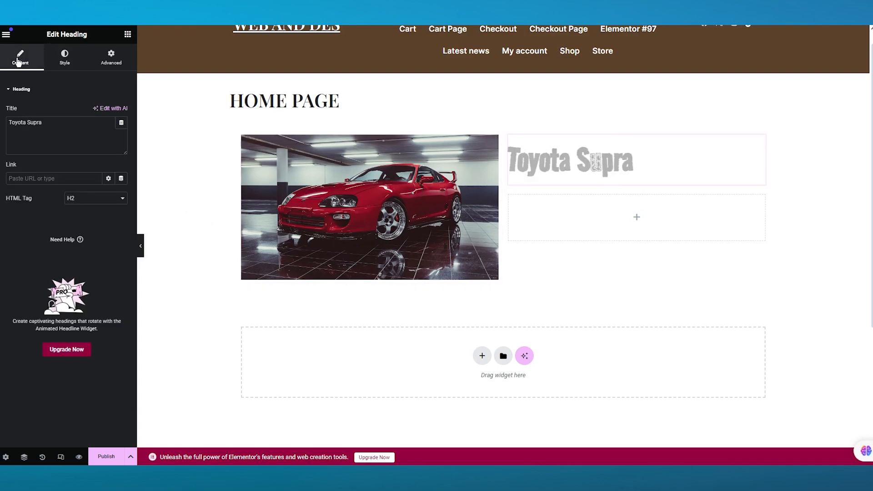
left_click(6, 34)
left_click(6, 35)
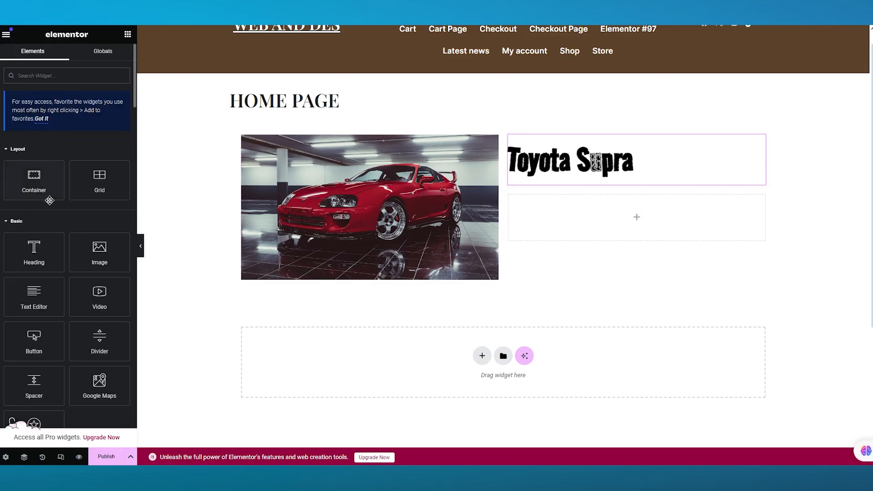
left_click_drag(34, 252, 635, 215)
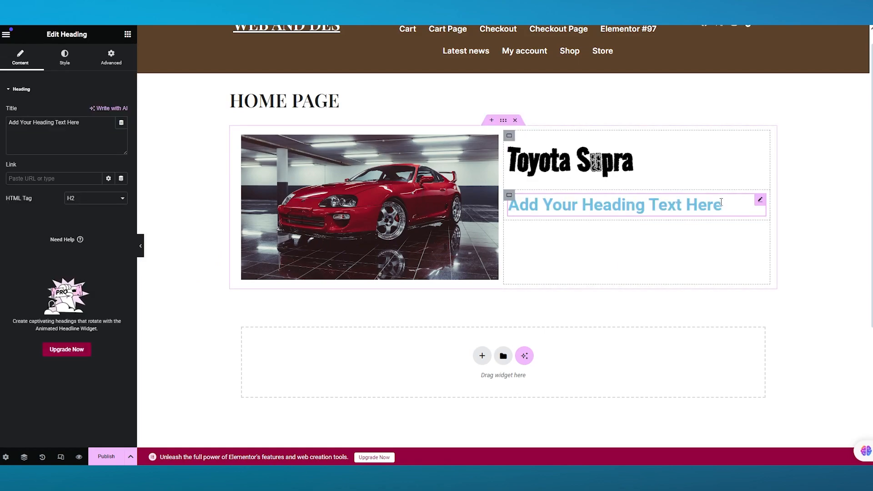
key("BackSpace")
key("BackSpace")
key("BackSpace")
key("BackSpace")
key("BackSpace")
key("BackSpace")
key("BackSpace")
key("BackSpace")
key("BackSpace")
key("BackSpace")
key("BackSpace")
key("BackSpace")
key("BackSpace")
key("BackSpace")
key("BackSpace")
key("BackSpace")
key("BackSpace")
key("BackSpace")
key("BackSpace")
key("BackSpace")
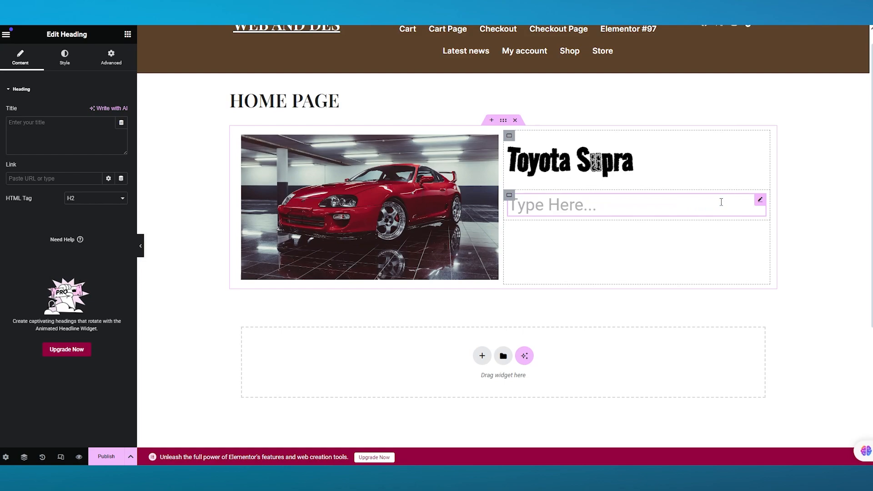
type("Tore")
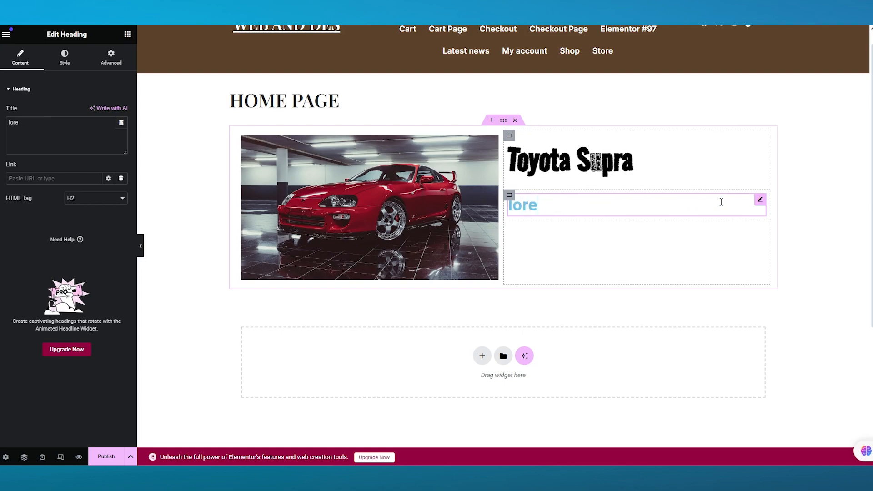
type("m ipsu")
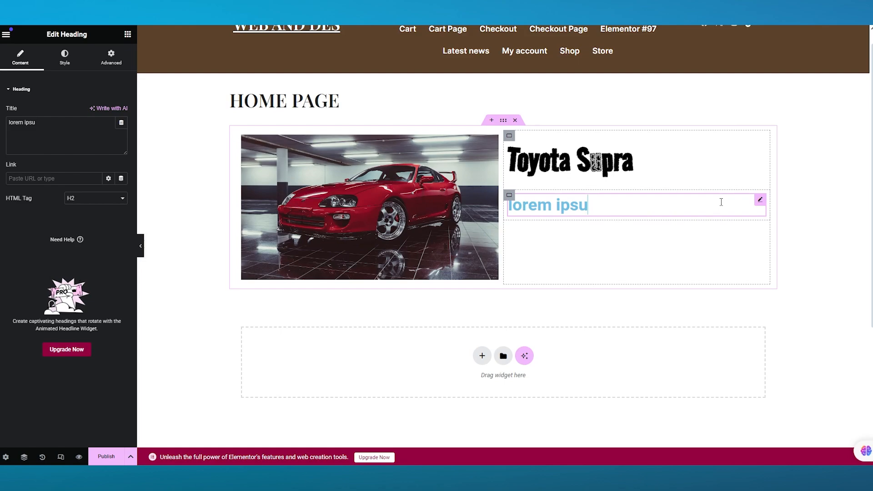
type("m")
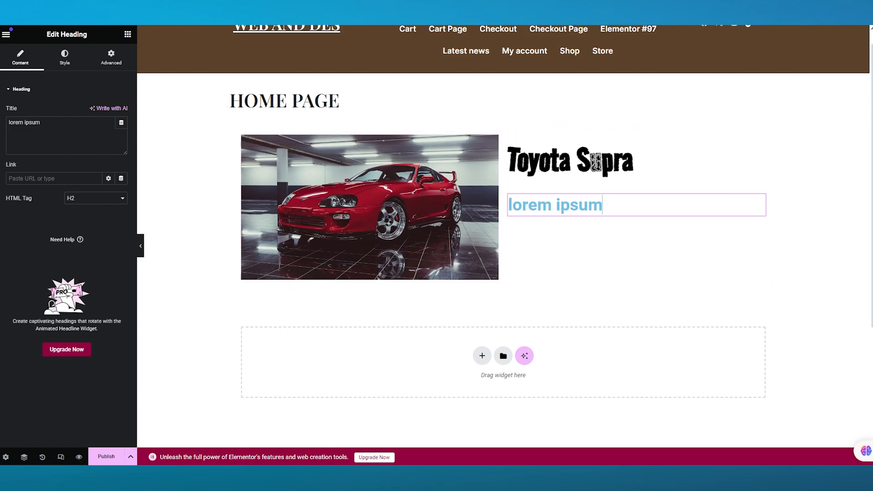
left_click(826, 205)
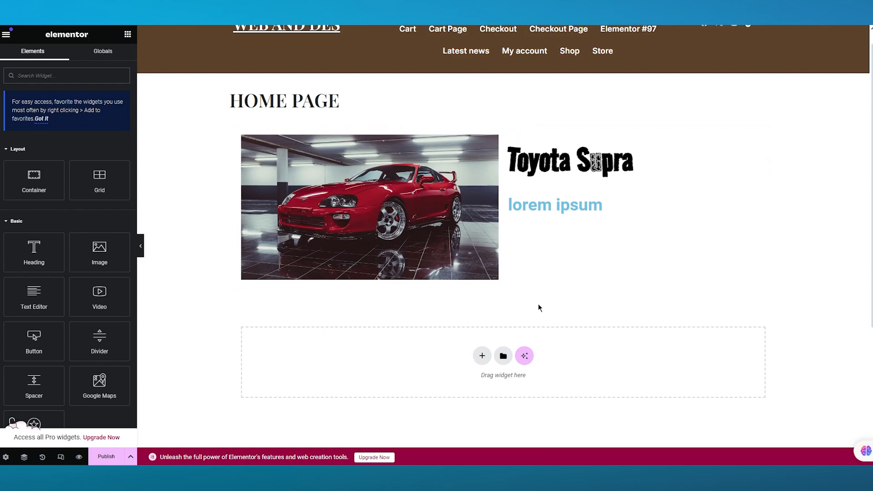
Step: Add a flexbox container with four equal columns in one row below the car section
left_click(482, 356)
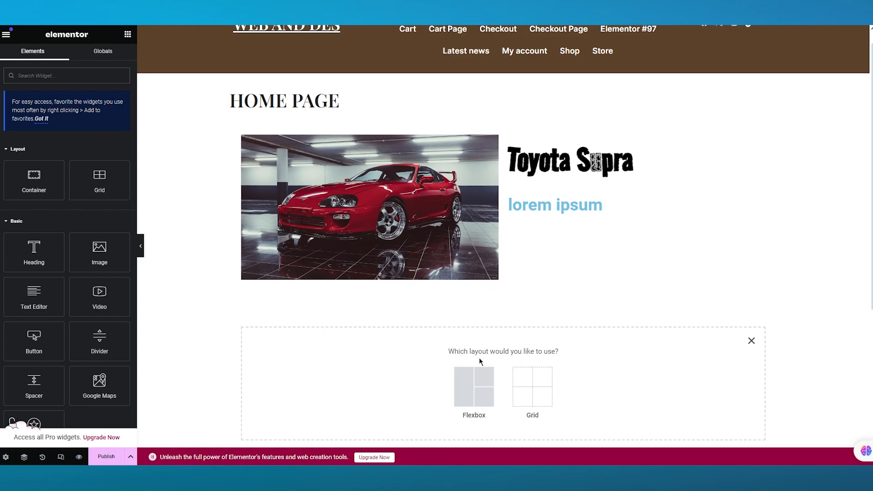
left_click(474, 386)
scroll(566, 326, "down", 3)
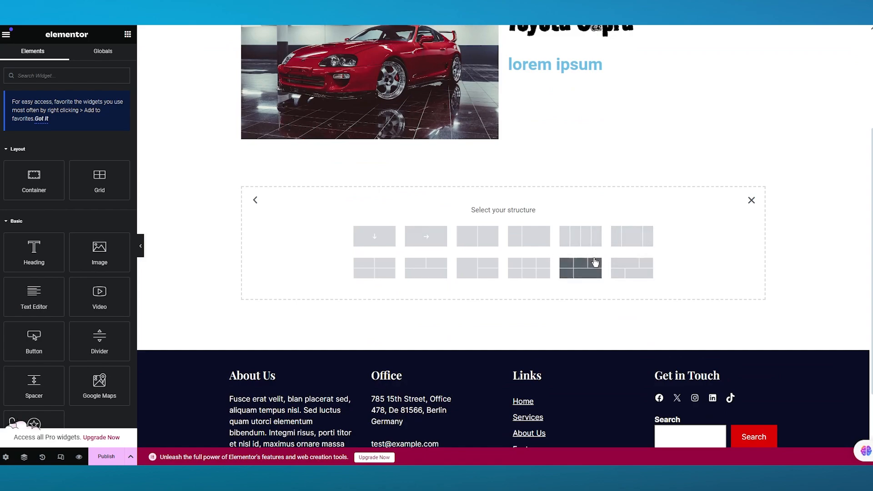
left_click(587, 239)
scroll(457, 231, "down", 2)
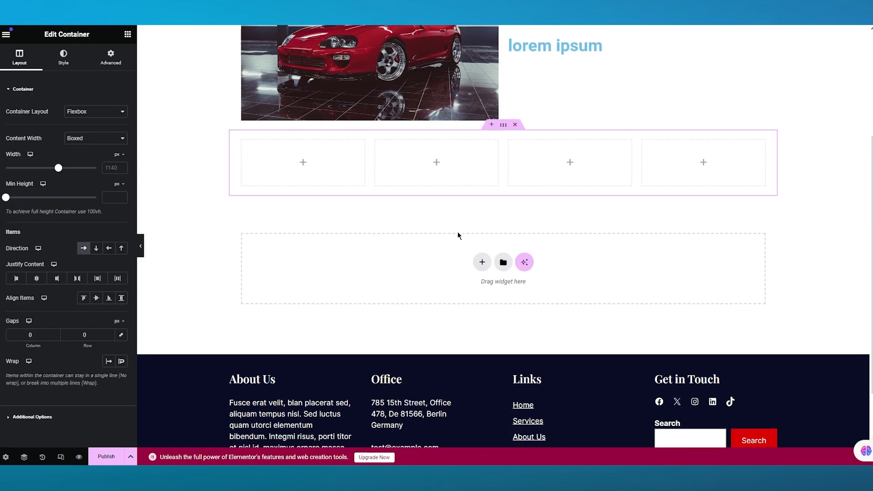
Step: Place an Image widget in the first of the four columns and fill it with the yellow "warren & smith" car picture from the media library
scroll(457, 231, "up", 4)
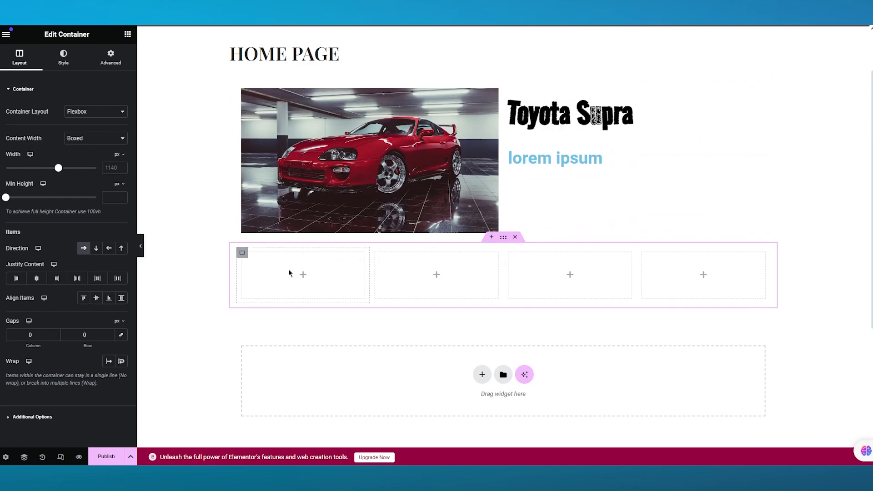
left_click(303, 276)
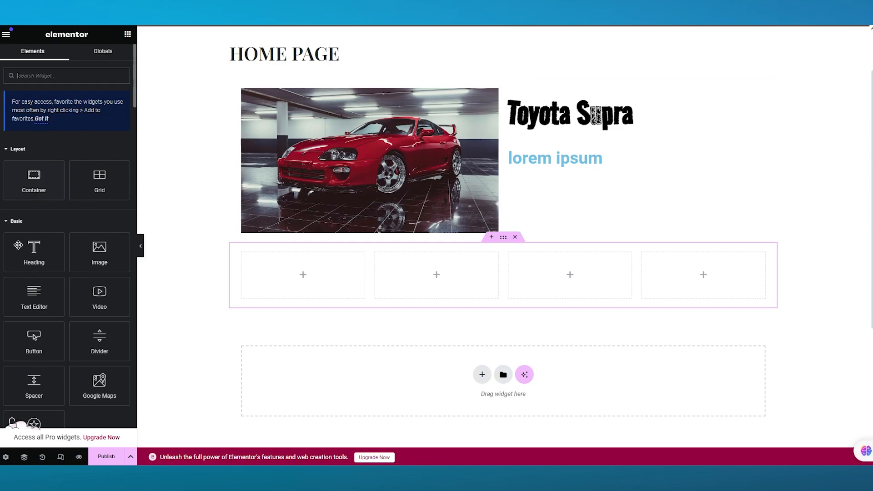
left_click_drag(75, 268, 295, 268)
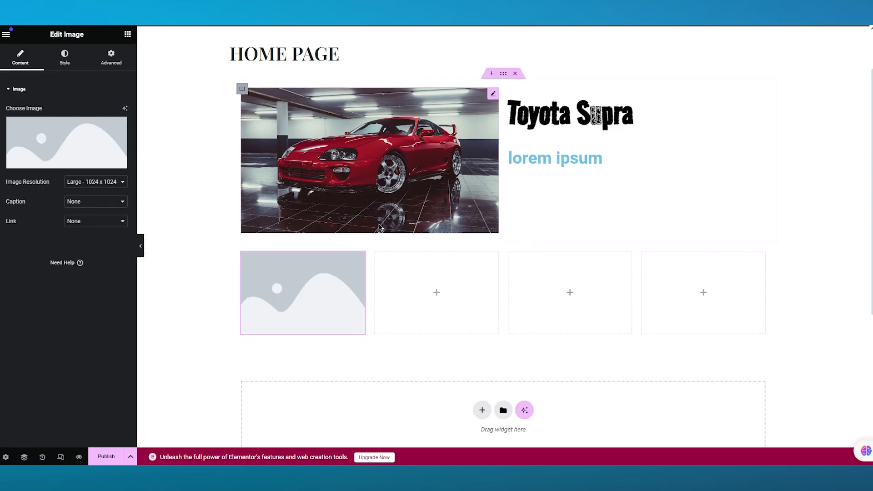
left_click(52, 166)
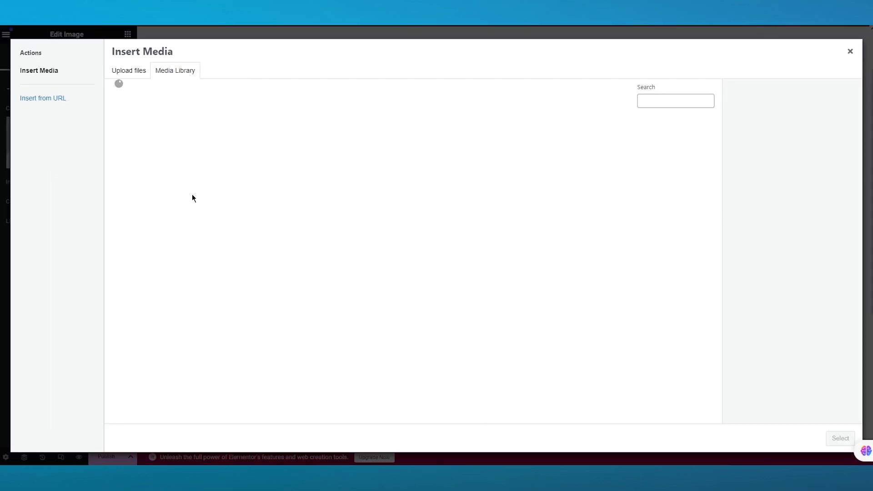
left_click(151, 156)
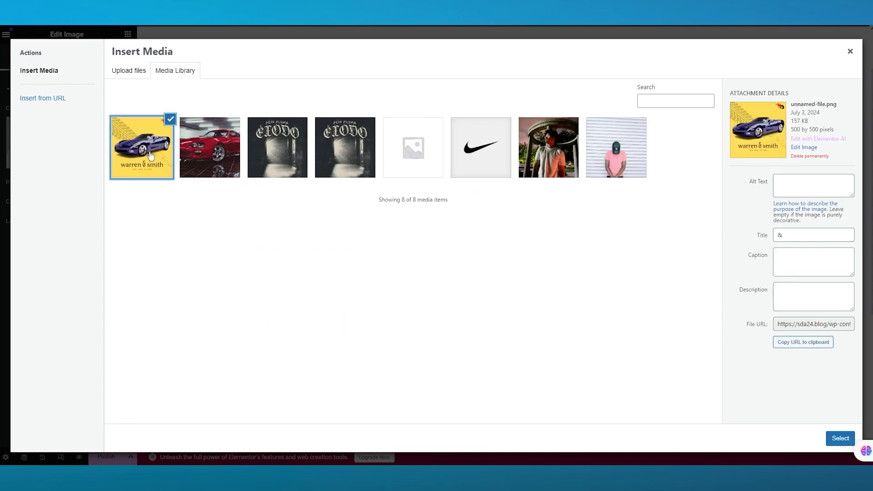
left_click(839, 438)
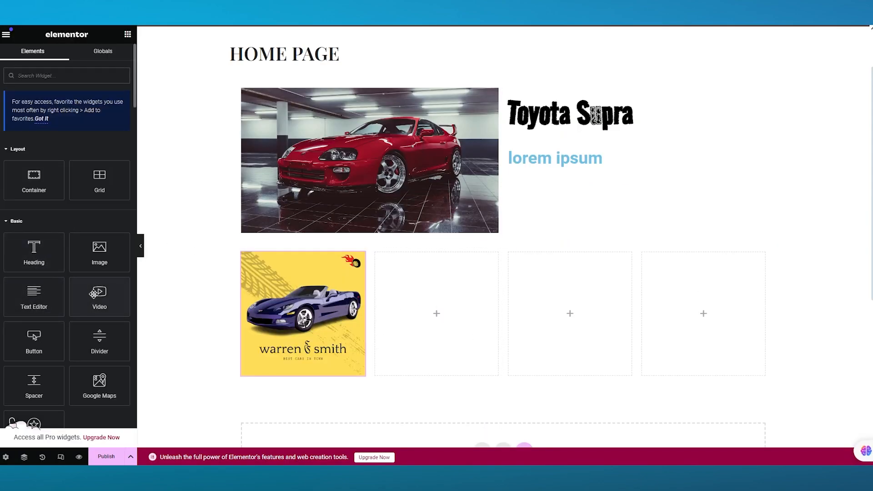
Step: Place an Image widget in the second column and fill it with the same yellow "warren & smith" car picture
left_click_drag(86, 260, 430, 301)
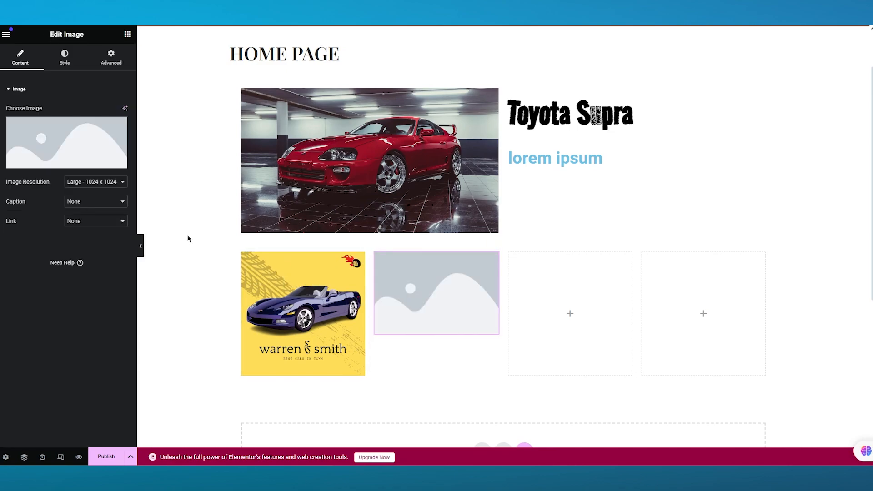
left_click(50, 163)
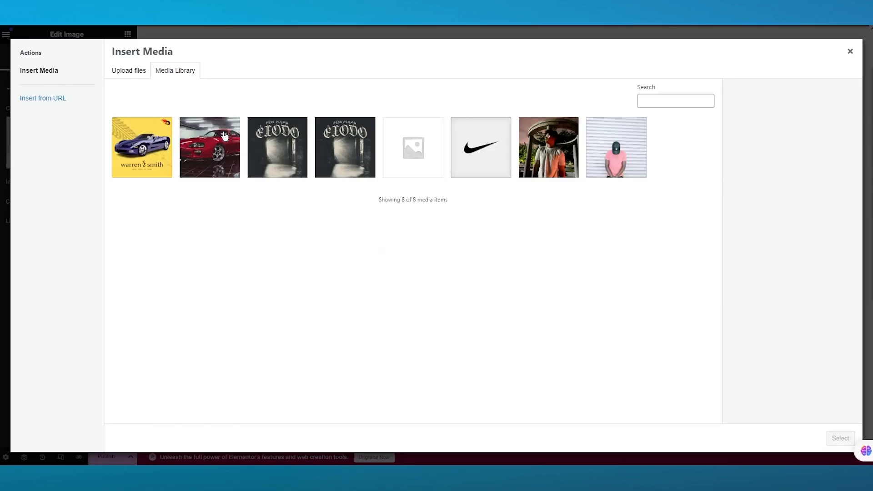
left_click(146, 145)
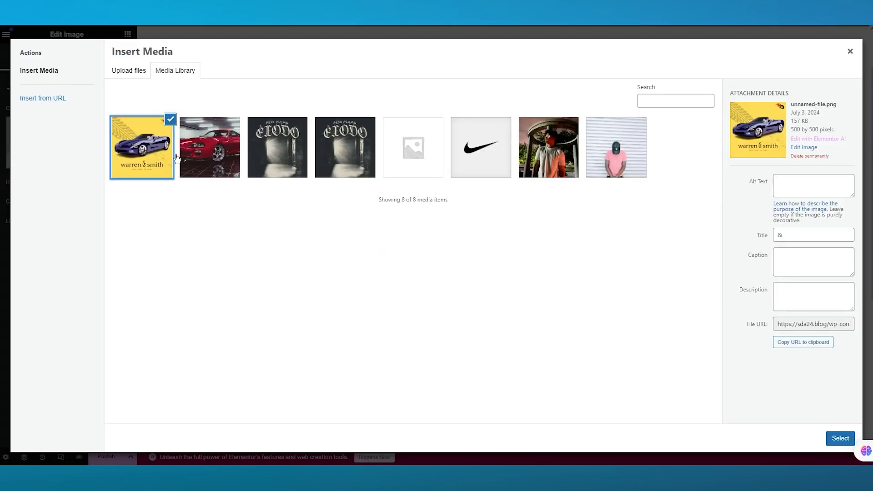
left_click(841, 438)
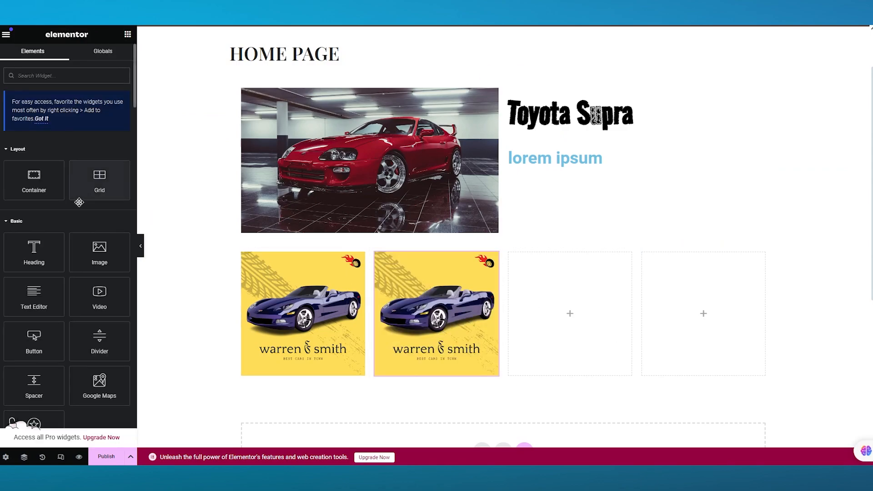
Step: Place an Image widget in the third column and fill it with the red car photo from the media library
left_click_drag(98, 258, 561, 320)
left_click(60, 163)
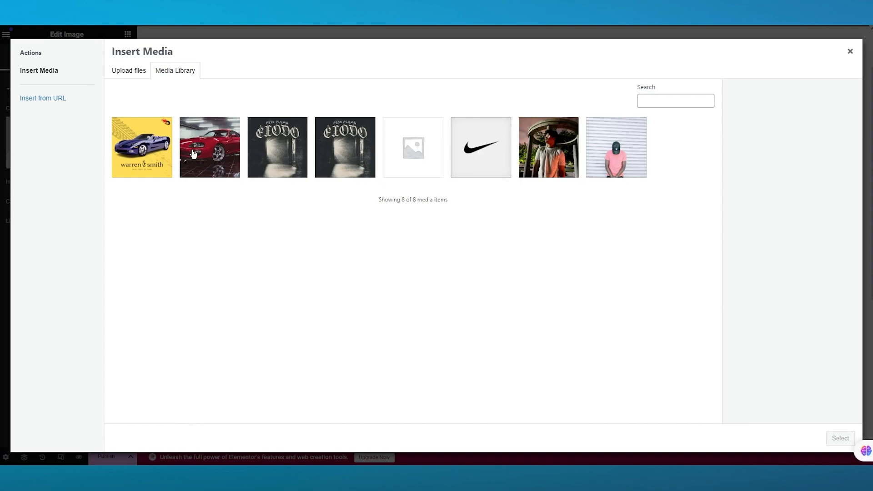
left_click(209, 152)
left_click(840, 438)
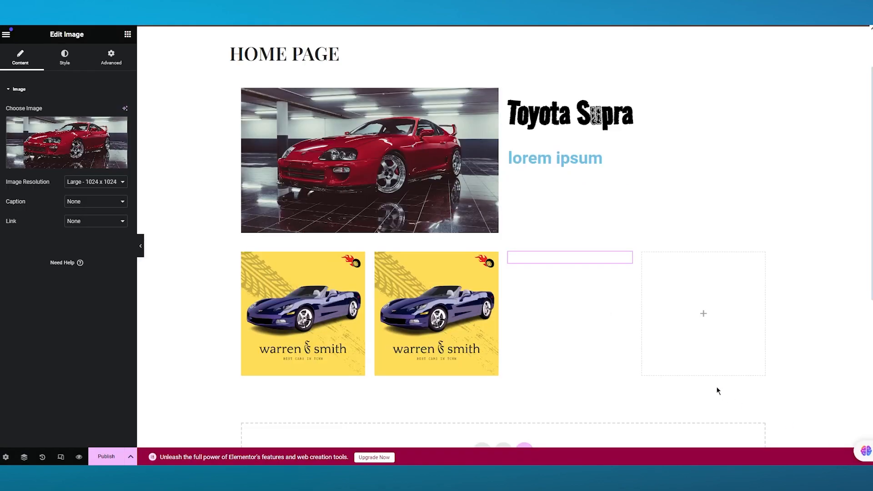
Step: Place an Image widget in the fourth column and fill it with the dark "Éxodo" cover picture from the media library
left_click(703, 315)
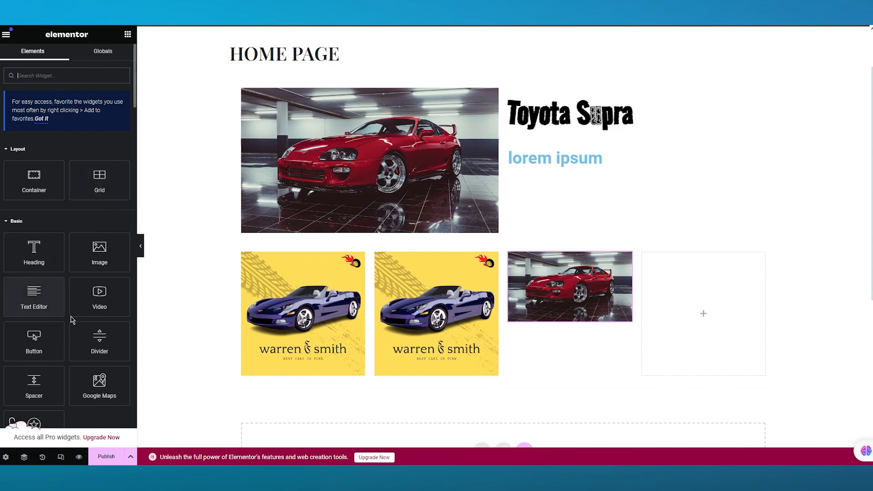
left_click_drag(99, 252, 699, 330)
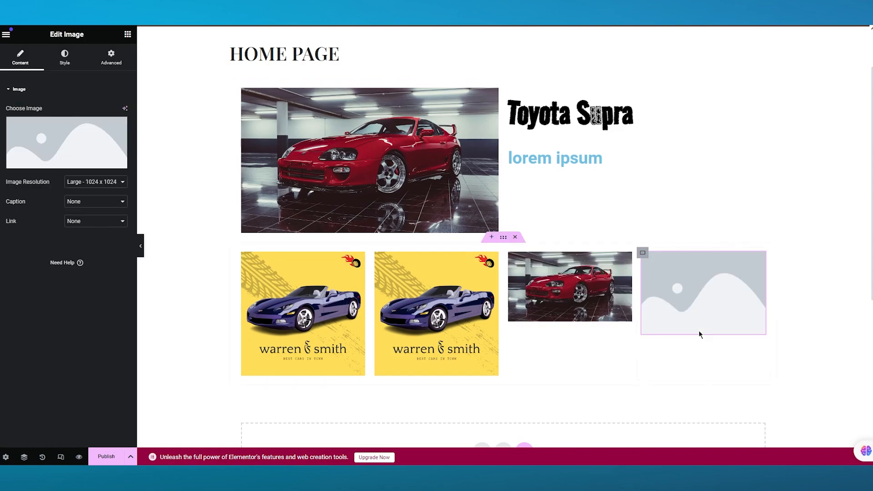
left_click(75, 159)
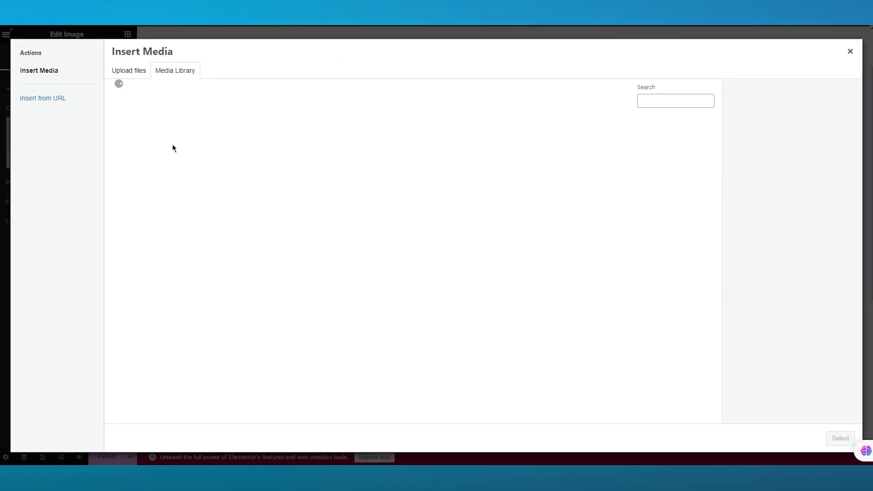
left_click(839, 438)
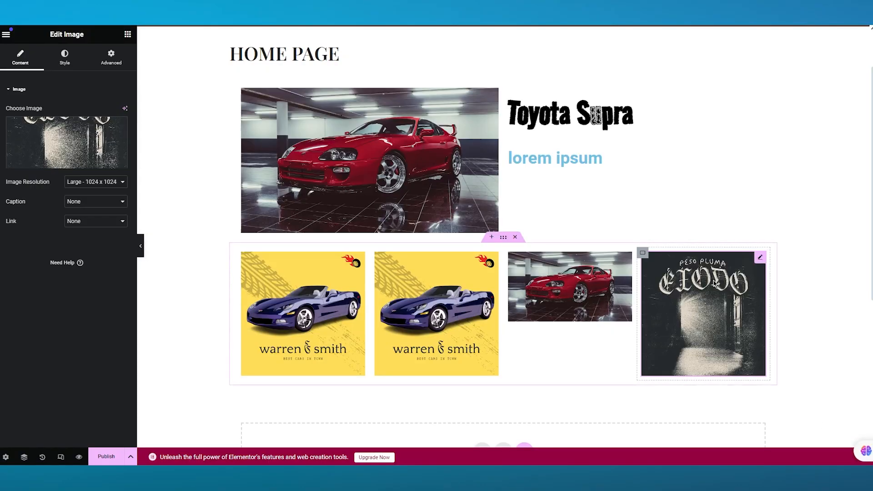
Step: Add a grid container with one column and three rows below the row of four images
scroll(752, 220, "down", 2)
scroll(588, 186, "up", 5)
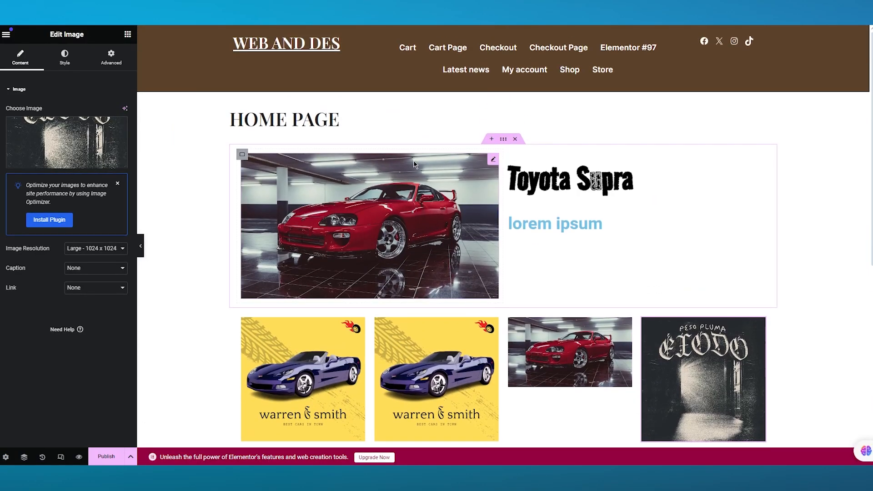
scroll(189, 236, "down", 6)
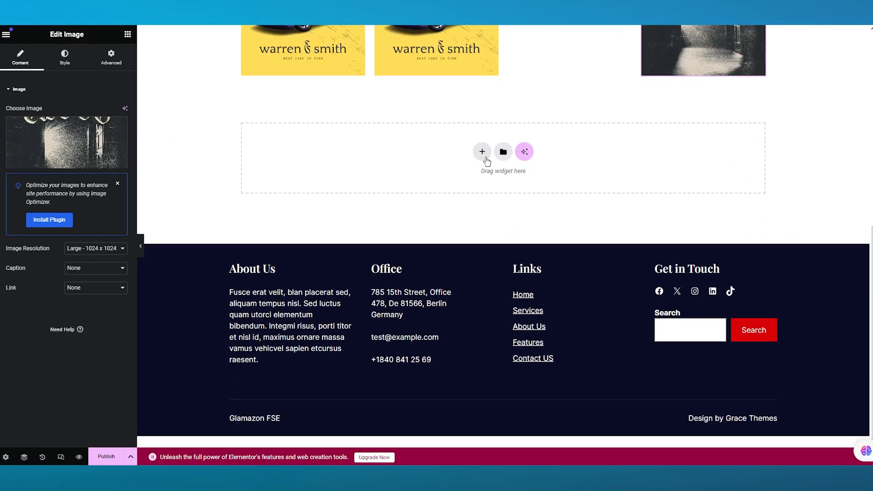
left_click(483, 155)
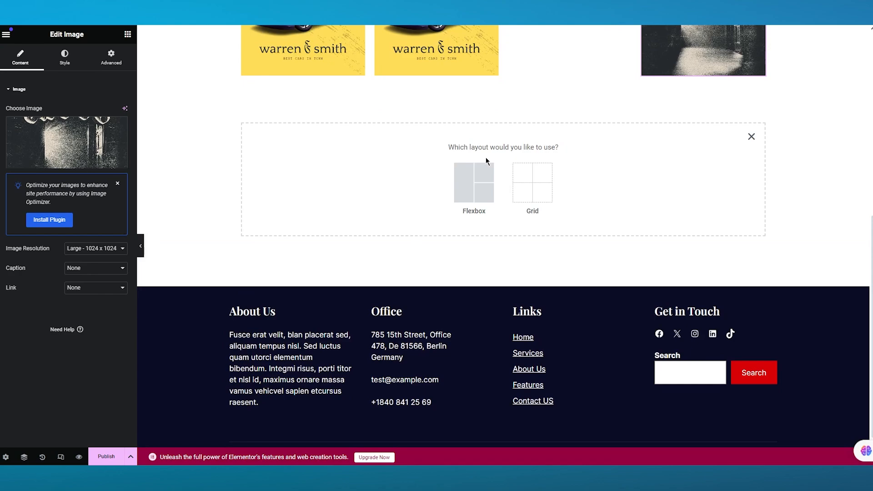
left_click(483, 184)
left_click(751, 138)
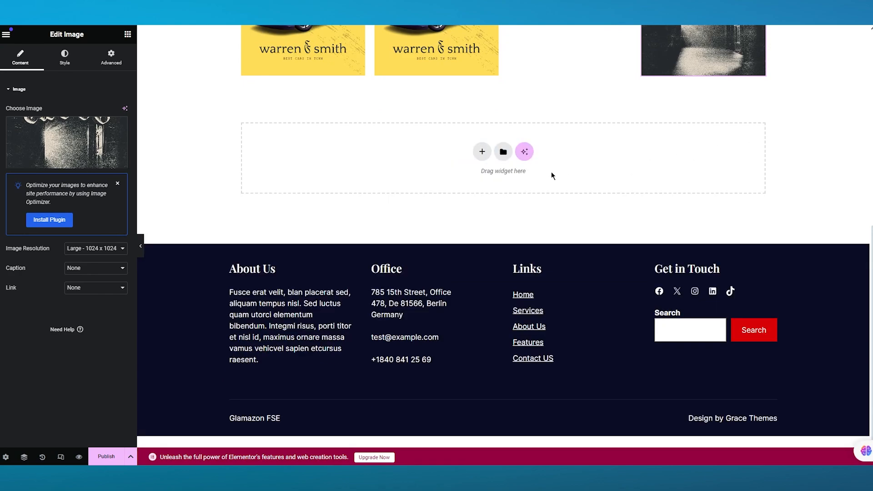
left_click(484, 157)
left_click(531, 180)
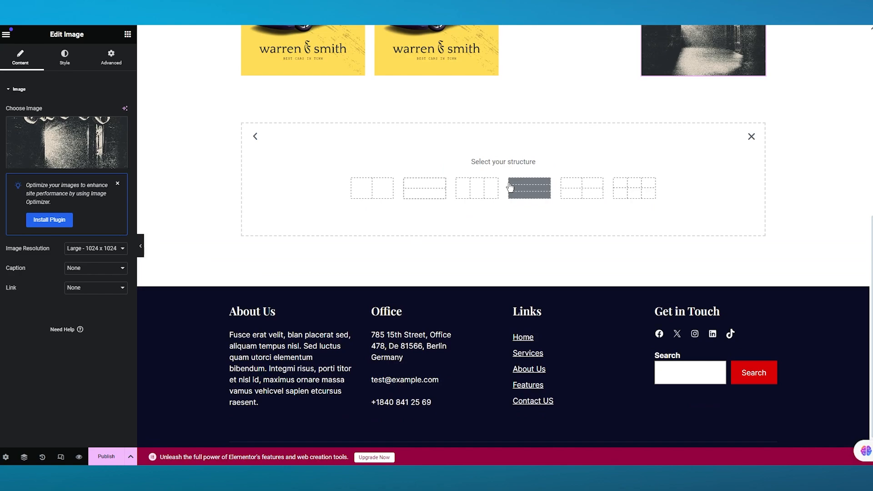
left_click(510, 187)
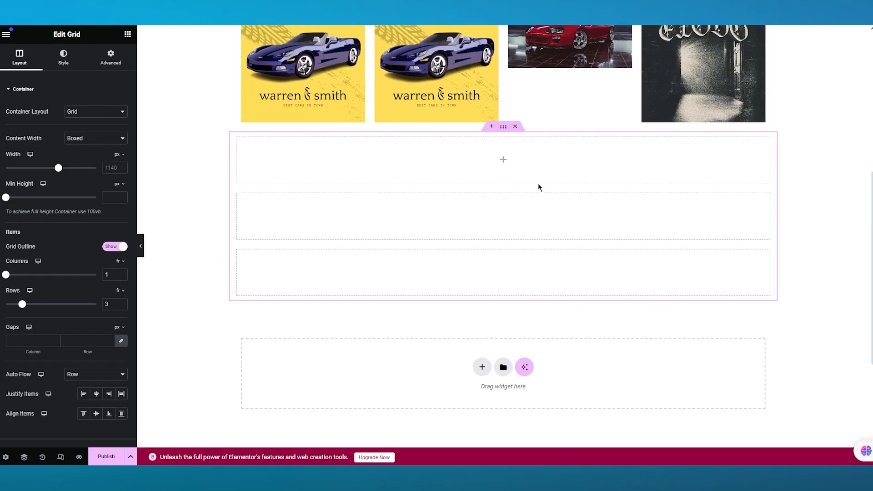
Step: Place a Heading widget in the grid's first row with the text "Avail your offer right now"
left_click(504, 162)
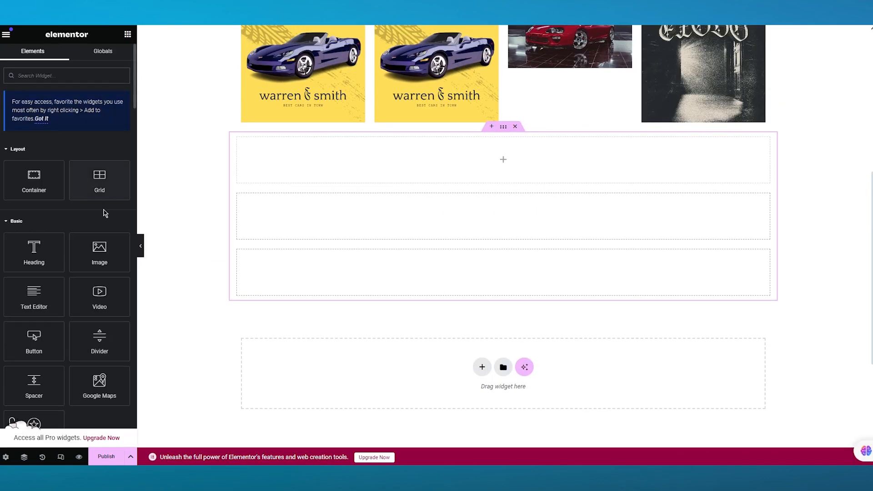
scroll(69, 330, "down", 1)
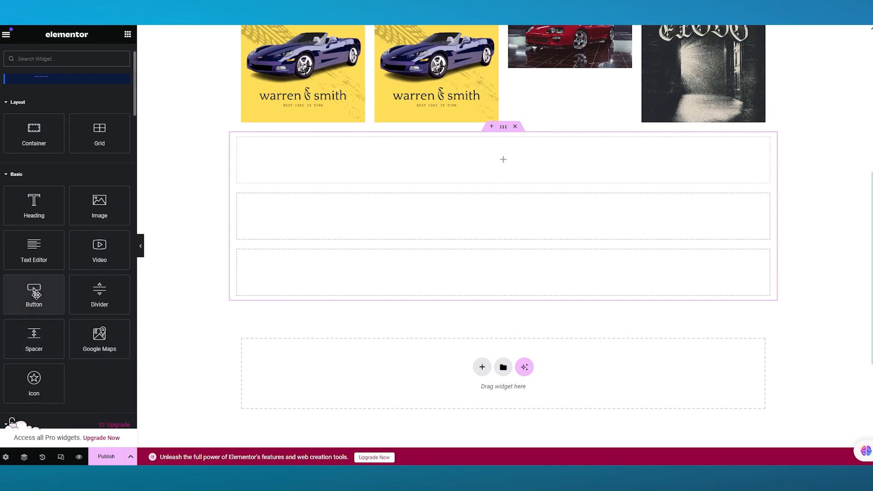
left_click_drag(34, 202, 393, 163)
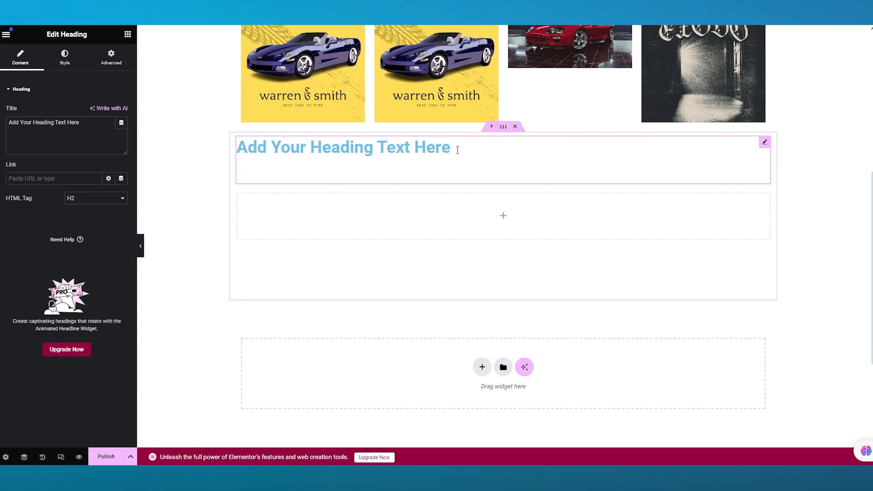
key("BackSpace")
key("BackSpace")
key("BackSpace")
key("BackSpace")
key("BackSpace")
key("BackSpace")
key("BackSpace")
key("BackSpace")
key("BackSpace")
key("BackSpace")
key("BackSpace")
key("BackSpace")
key("BackSpace")
key("BackSpace")
key("BackSpace")
key("BackSpace")
key("BackSpace")
key("BackSpace")
key("BackSpace")
key("BackSpace")
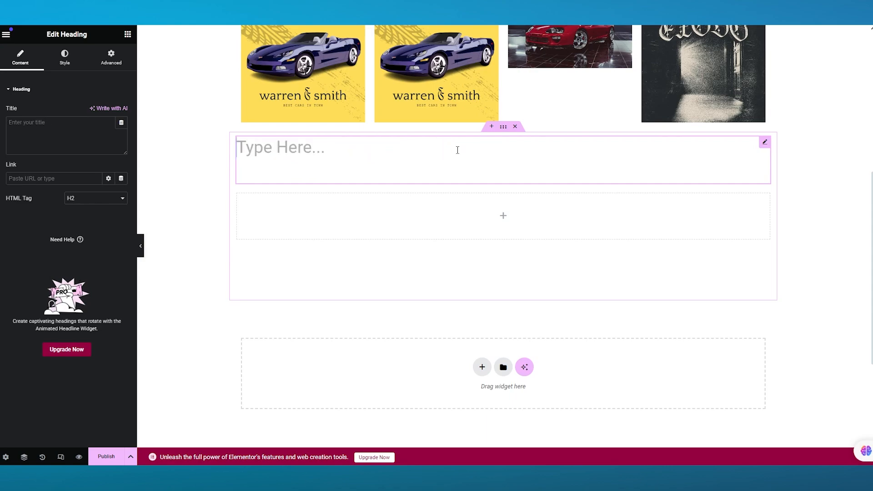
type("Avail you")
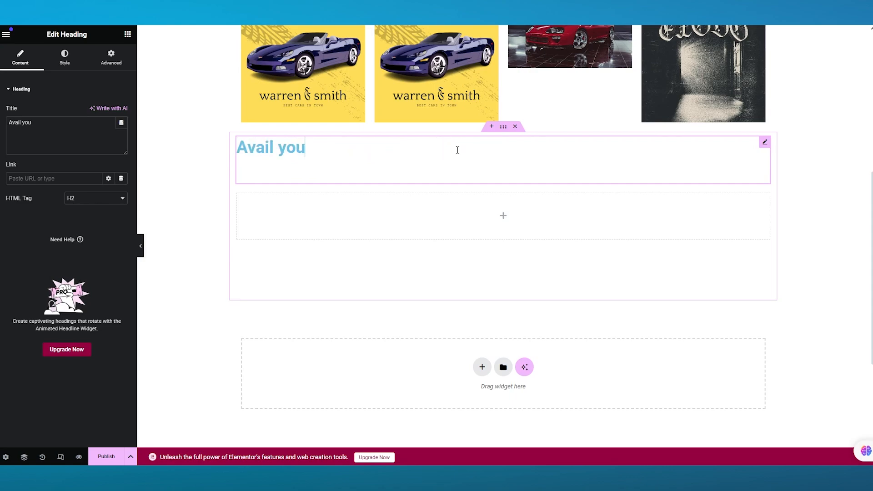
type("r offer r")
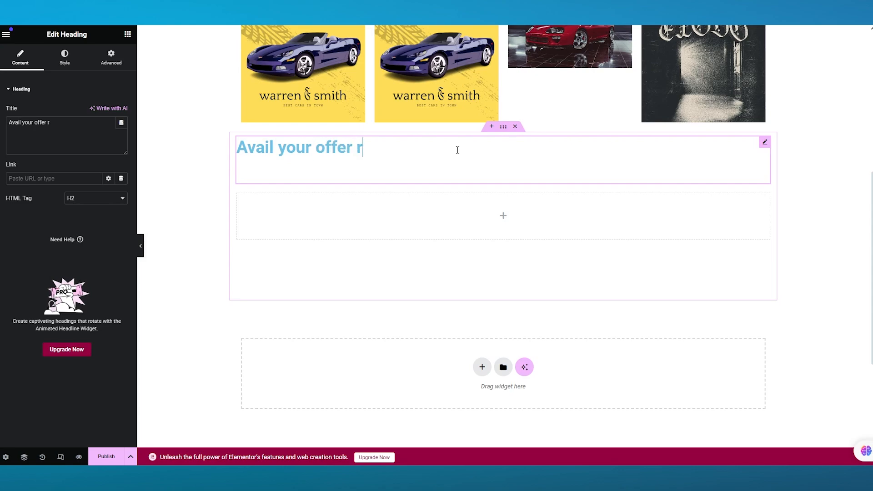
type("ight now")
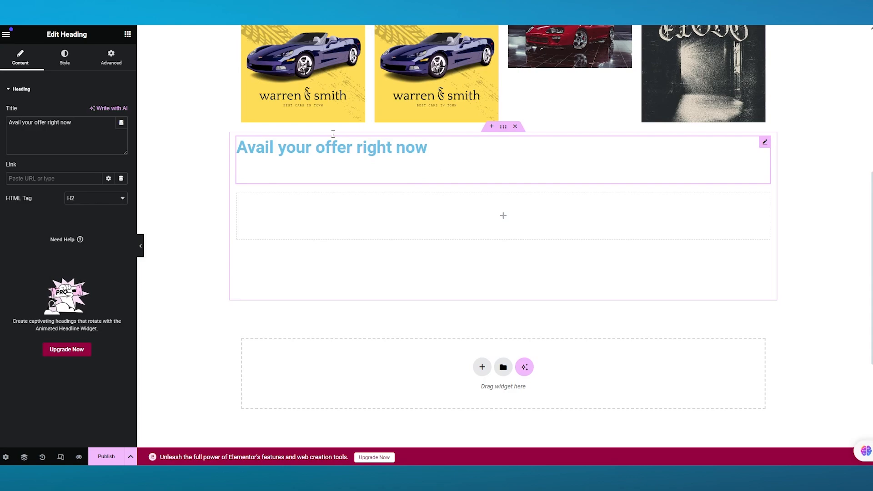
Step: Centre the "Avail your offer right now" heading and set its text color to dark blue #006691
left_click(64, 57)
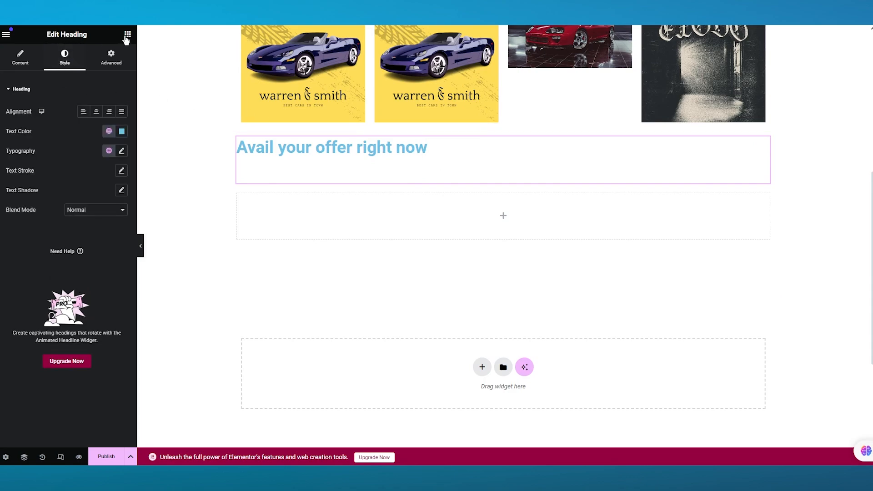
left_click(96, 111)
left_click(121, 132)
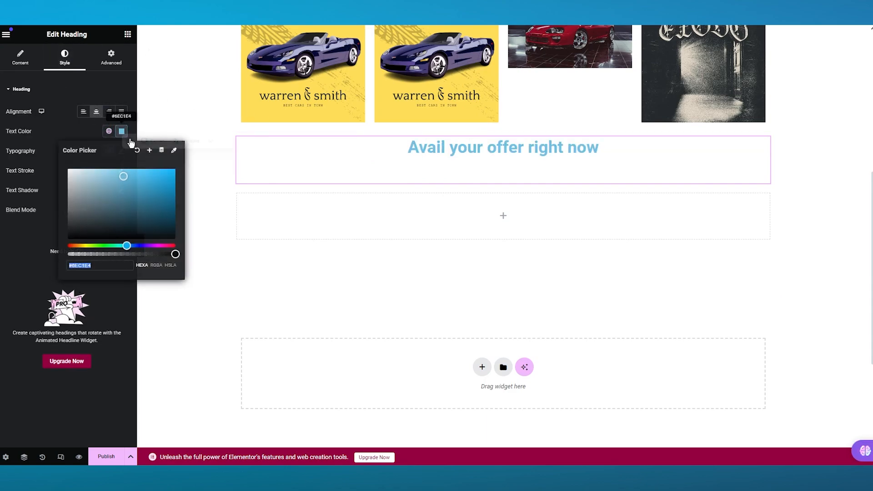
left_click_drag(150, 195, 176, 199)
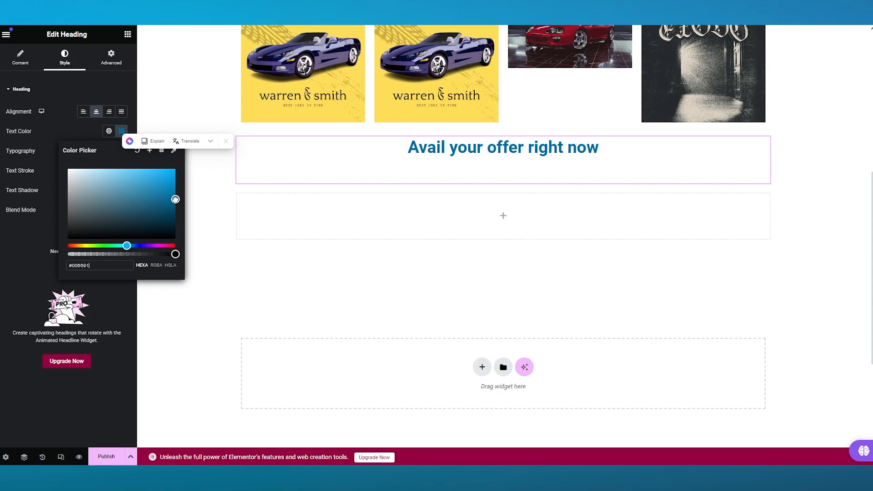
left_click(62, 139)
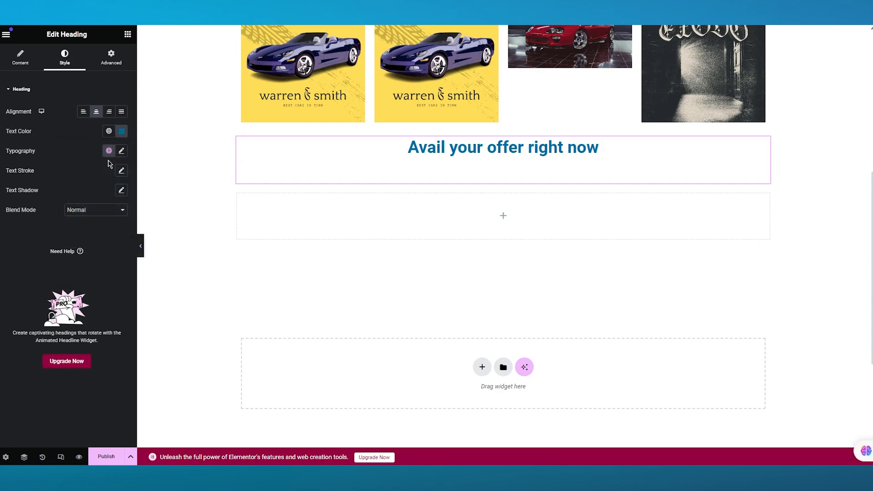
Step: Try Rubik Bubbles as the offer heading's font family and check the available font weights
left_click(121, 151)
left_click(83, 191)
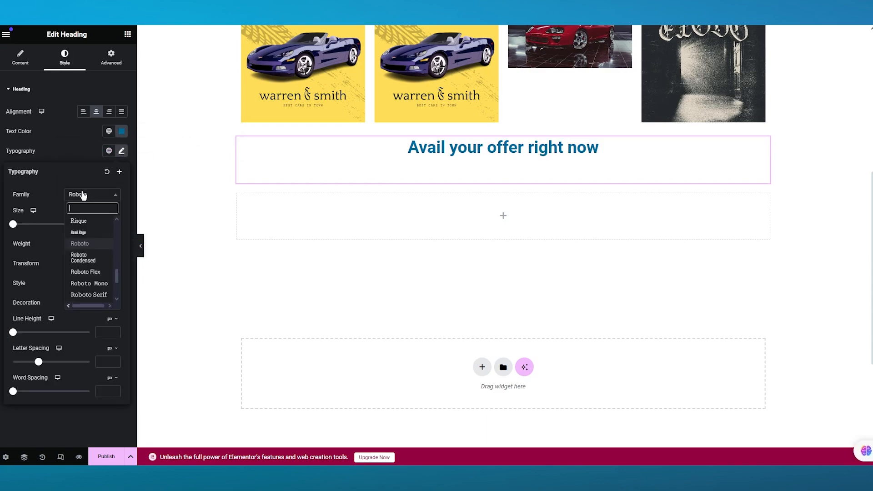
scroll(97, 272, "down", 5)
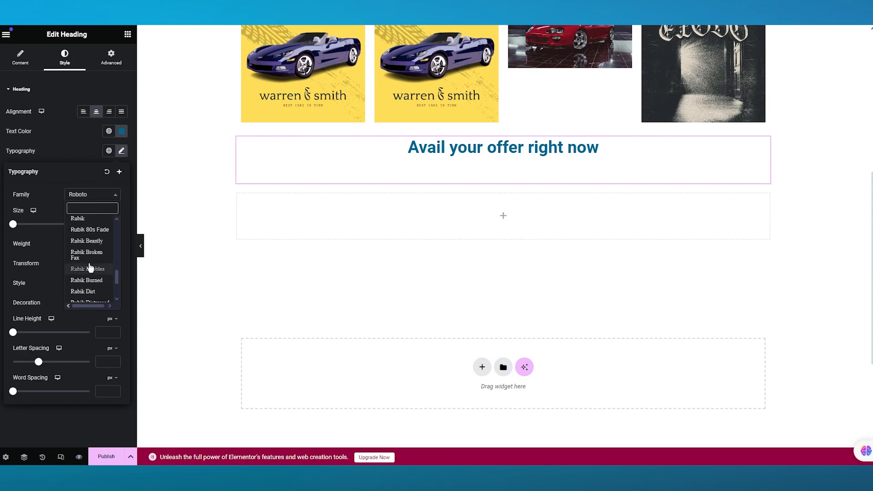
left_click(90, 269)
left_click(108, 245)
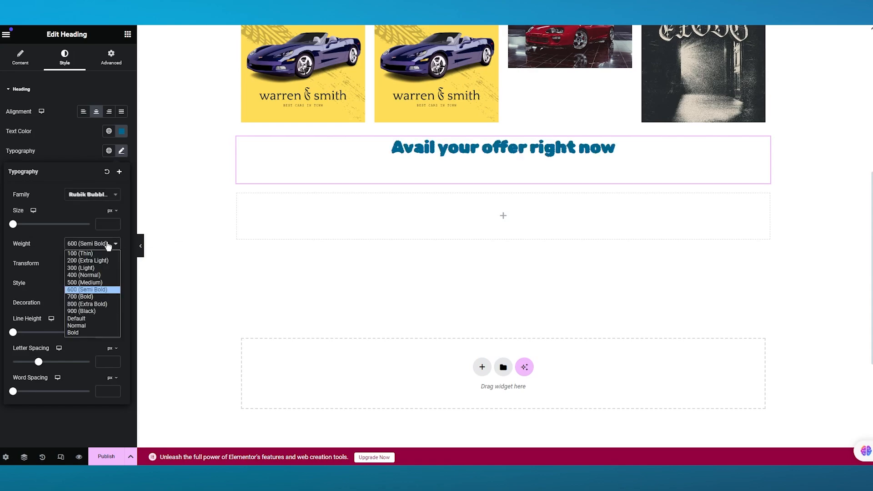
left_click(108, 244)
Step: Set the offer heading's font family to Rokkitt and its size to 65 px
left_click(109, 194)
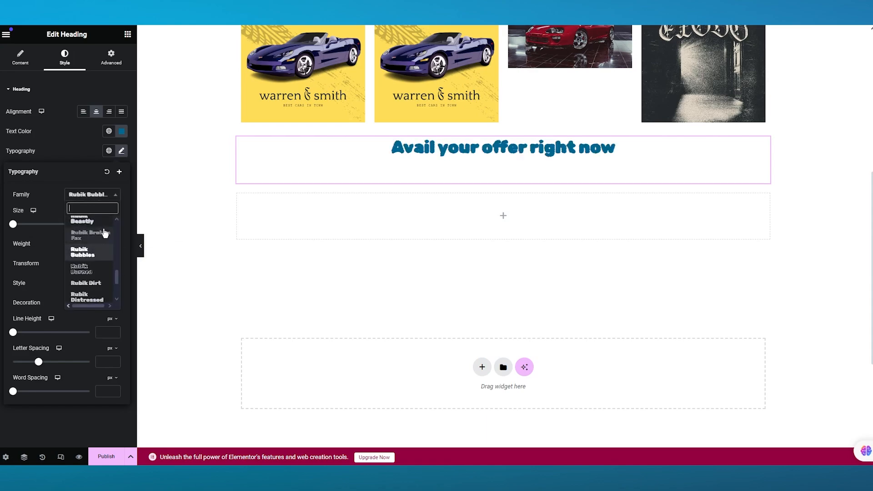
scroll(104, 233, "up", 3)
left_click(88, 267)
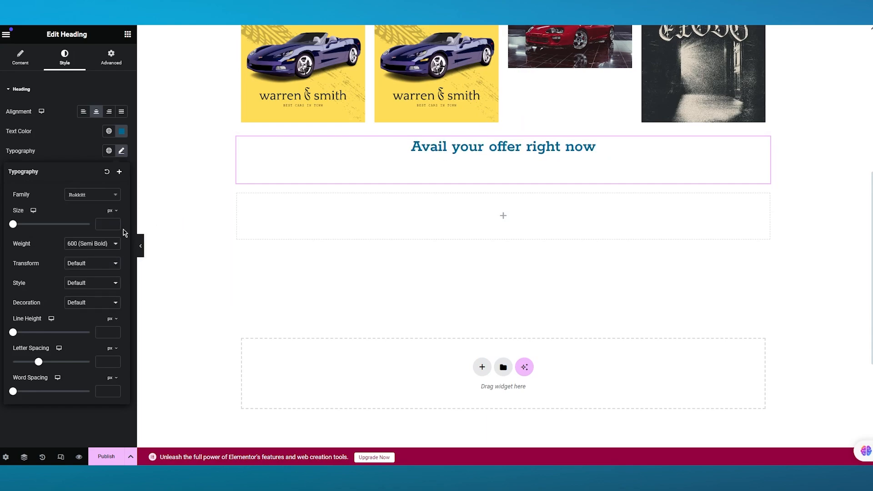
left_click_drag(13, 224, 64, 227)
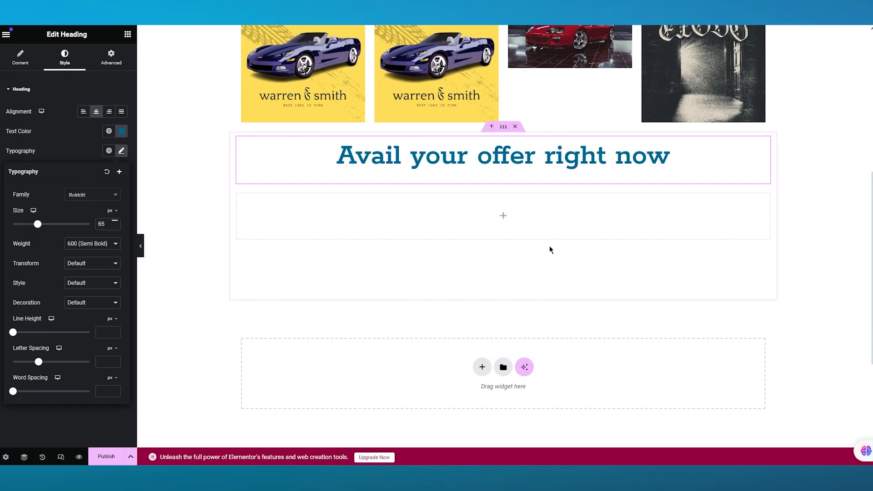
Step: Place a Button widget in the grid's second row, below the offer heading
left_click(490, 210)
left_click(504, 219)
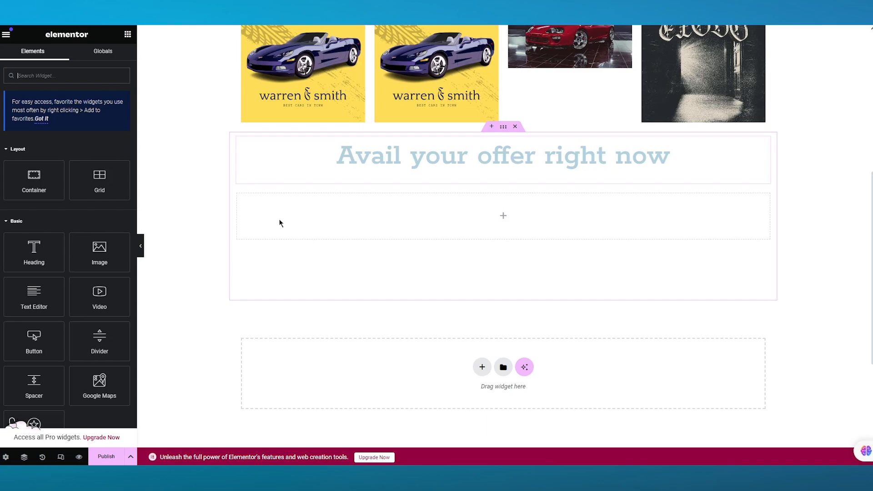
left_click_drag(36, 339, 503, 228)
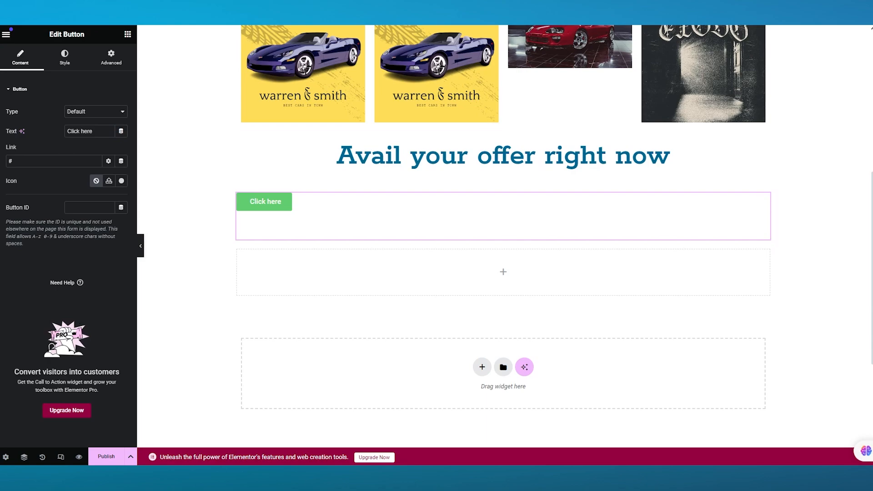
Step: Set the "Click here" button's type to Warning and centre its position in the row
left_click(85, 114)
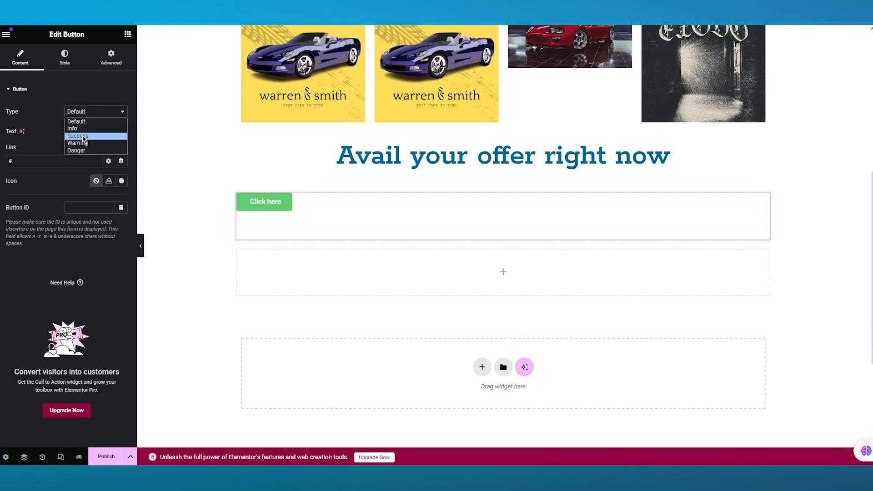
left_click(76, 143)
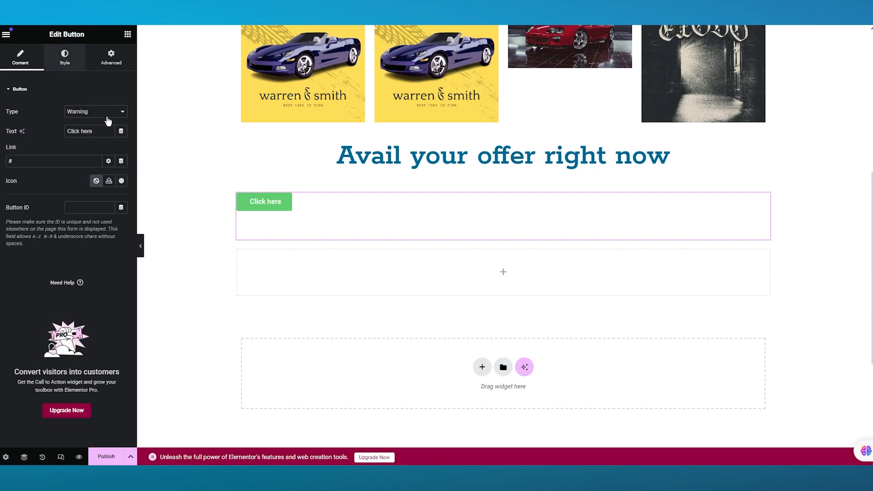
left_click(65, 58)
left_click(96, 112)
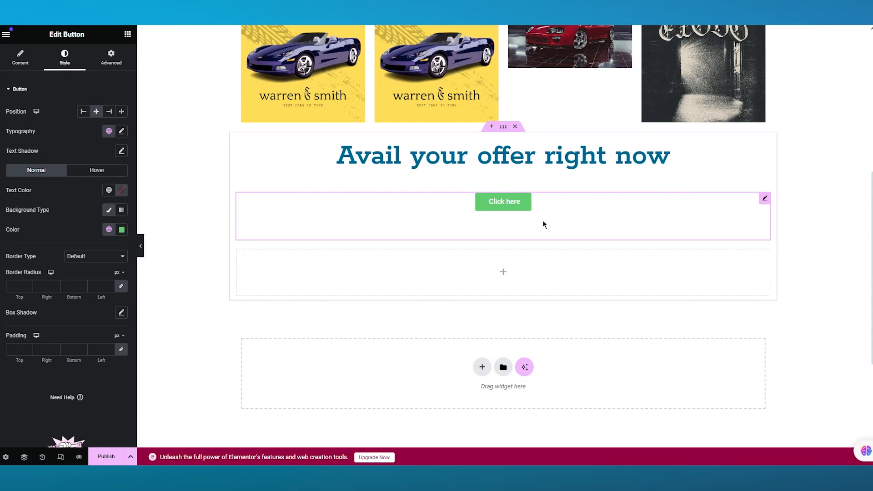
Step: Review the whole home page layout, from the car section through the image row to the offer heading, button and footer
left_click(793, 185)
scroll(808, 193, "up", 5)
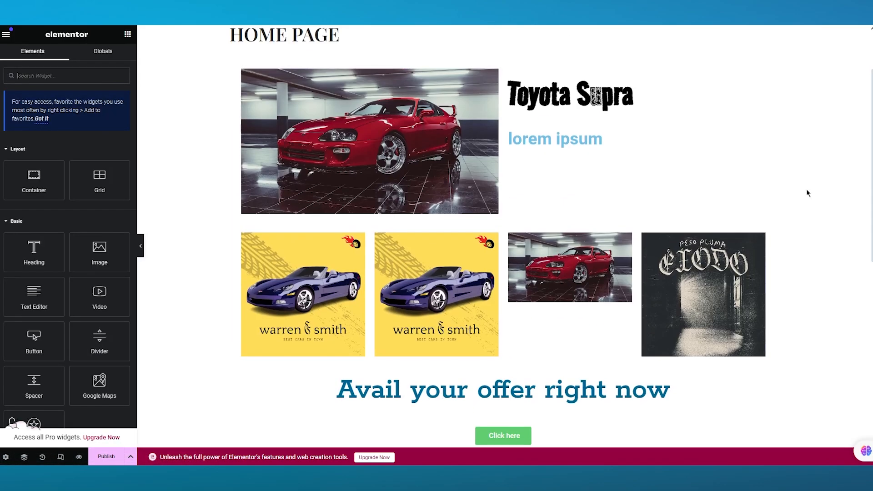
scroll(807, 191, "up", 2)
scroll(697, 166, "down", 7)
scroll(637, 182, "up", 6)
scroll(527, 218, "down", 5)
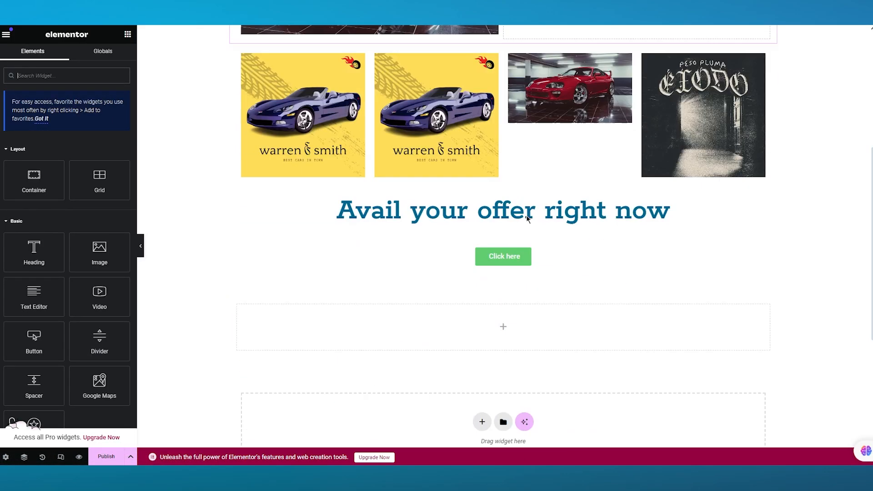
scroll(527, 218, "down", 5)
scroll(522, 214, "up", 3)
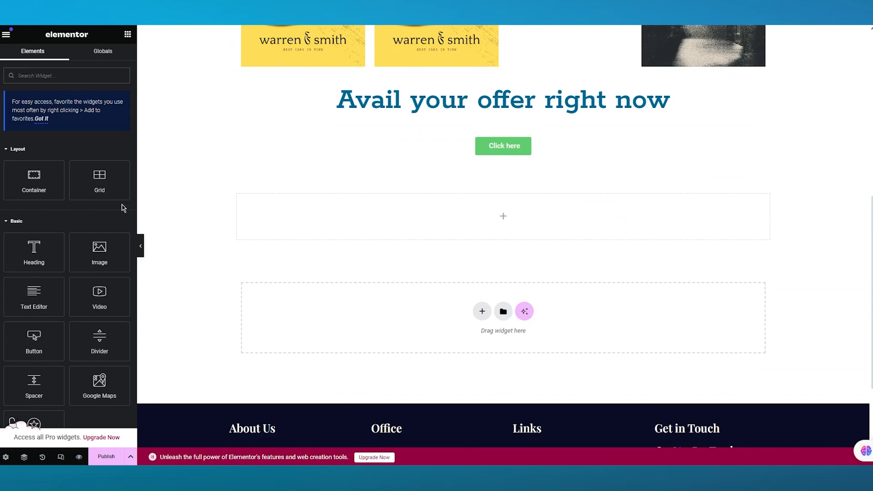
Step: Place a Video widget in the grid's empty third row, below the "Click here" button
scroll(101, 257, "down", 1)
left_click_drag(101, 257, 472, 227)
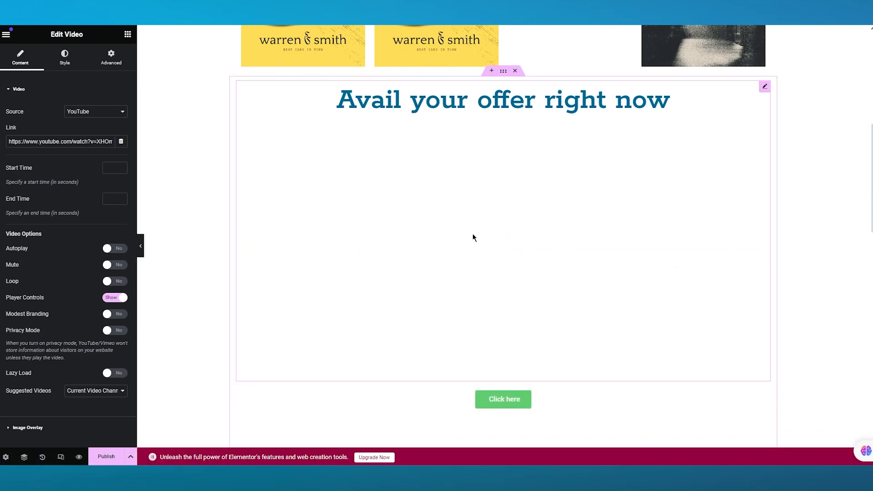
left_click(486, 261)
left_click_drag(486, 263, 499, 319)
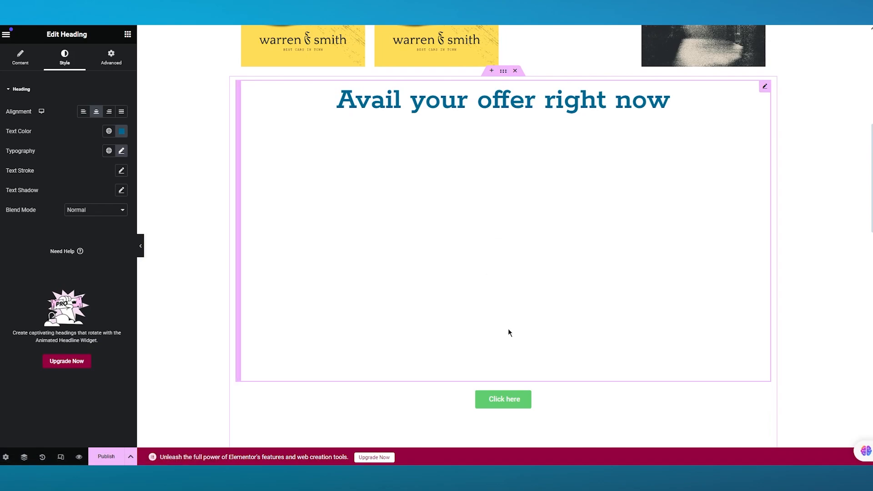
key("ctrl+z")
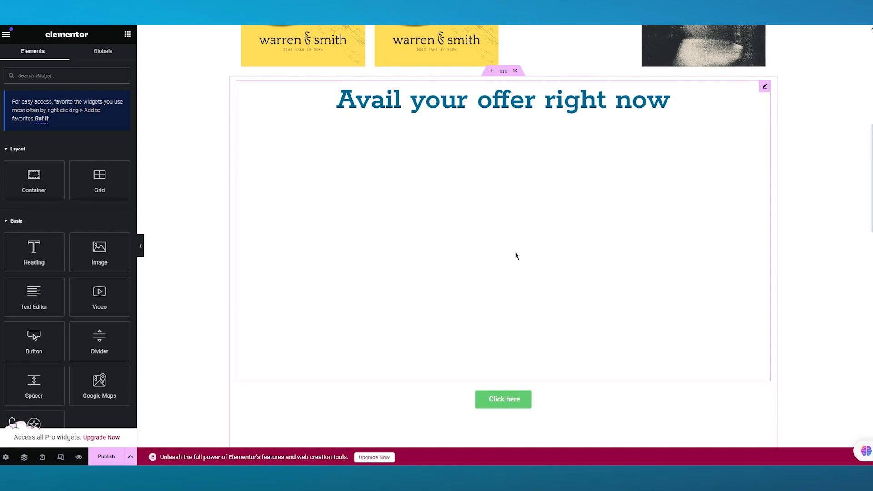
Step: Examine the heights of the grid's heading, button and video rows
left_click(516, 253)
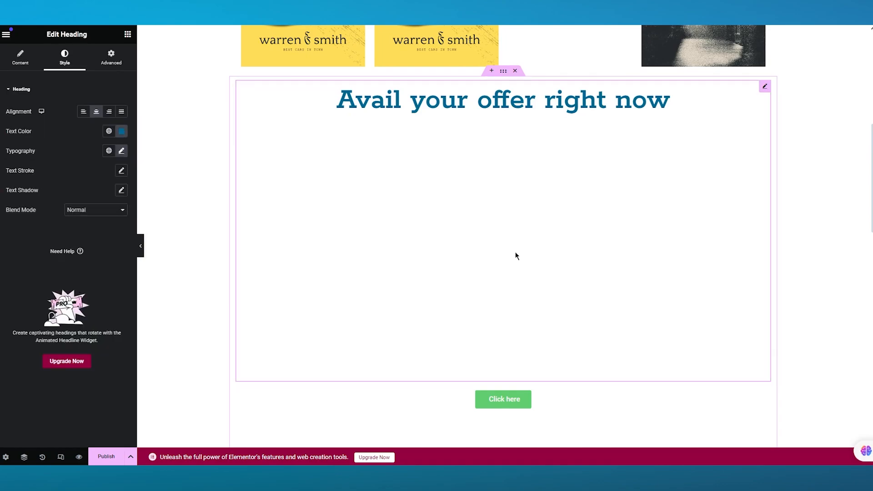
scroll(496, 255, "down", 5)
left_click(527, 313)
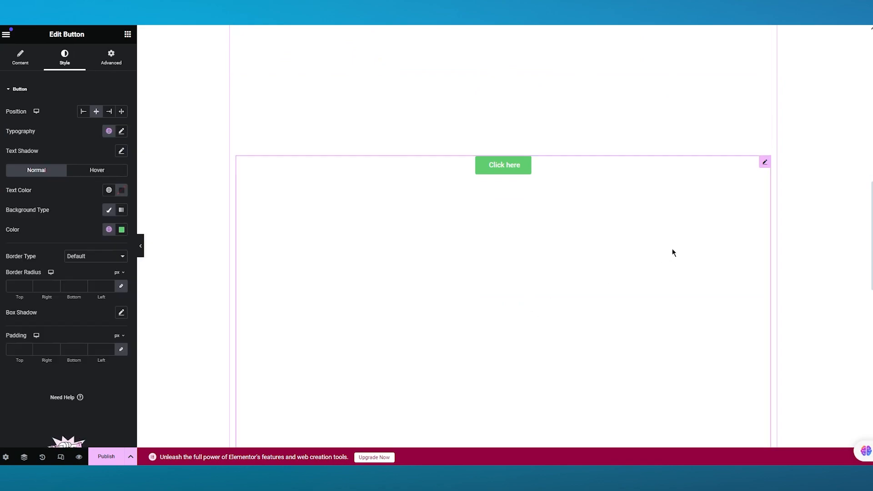
scroll(510, 187, "down", 9)
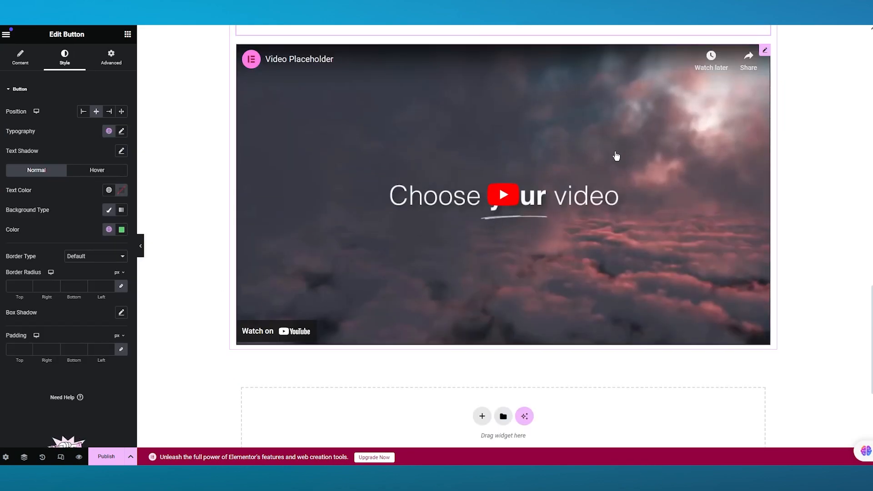
scroll(621, 138, "up", 3)
Step: Play the placeholder video in the grid and pause it
left_click(565, 259)
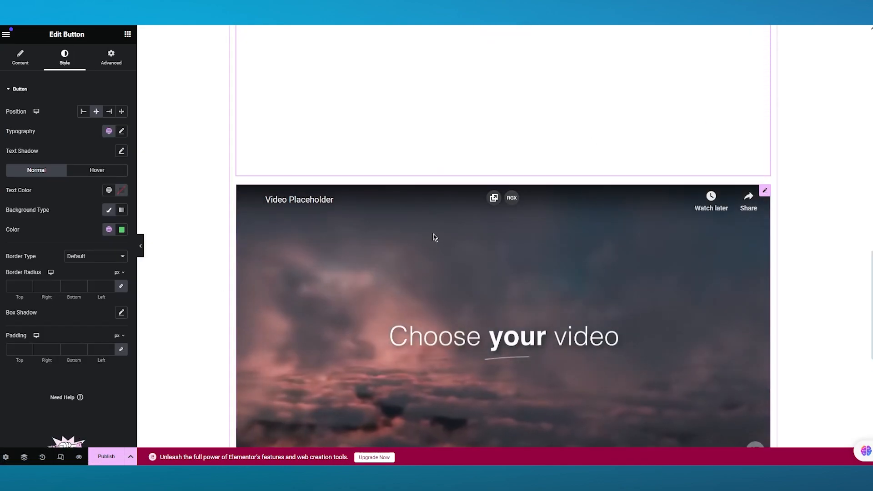
scroll(293, 347, "down", 2)
left_click(269, 384)
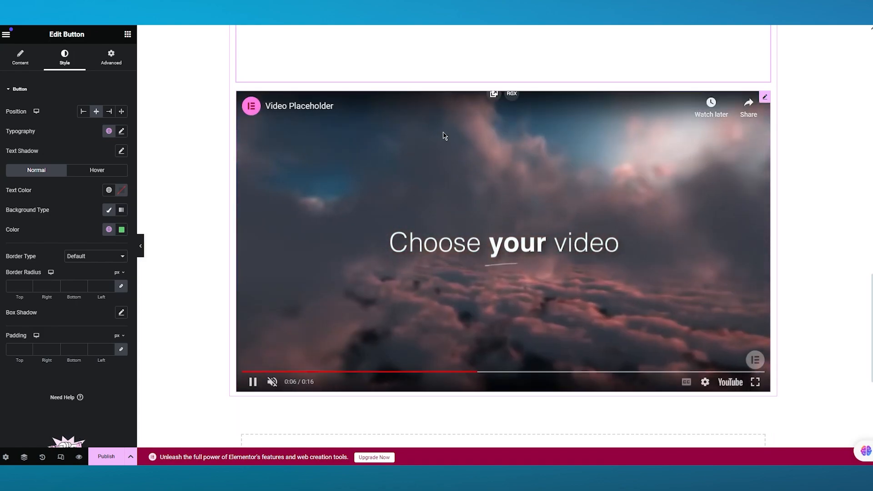
left_click(251, 382)
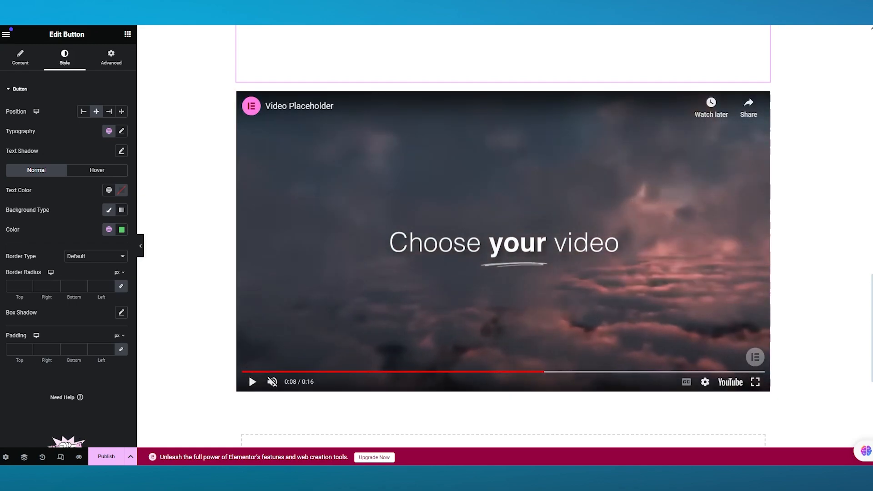
Step: Check the spacing around the heading and button again, and resume and pause the placeholder video
scroll(502, 306, "down", 10)
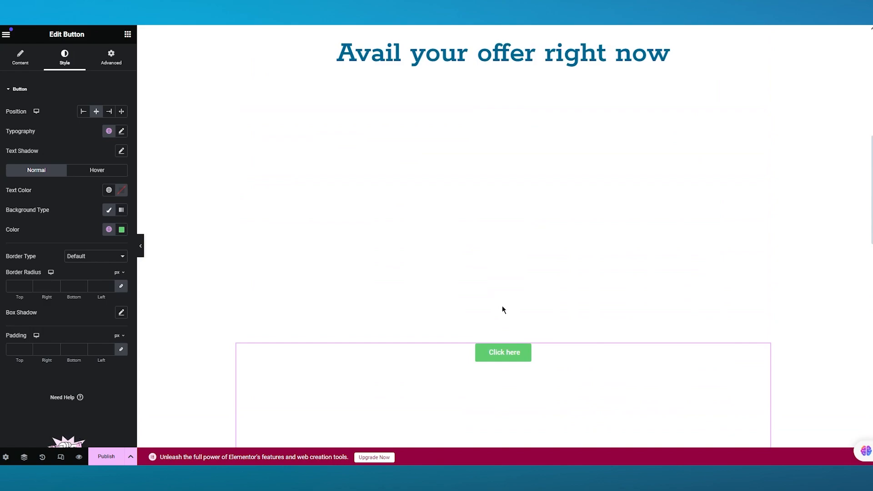
scroll(502, 310, "up", 1)
left_click(518, 289)
scroll(569, 269, "down", 6)
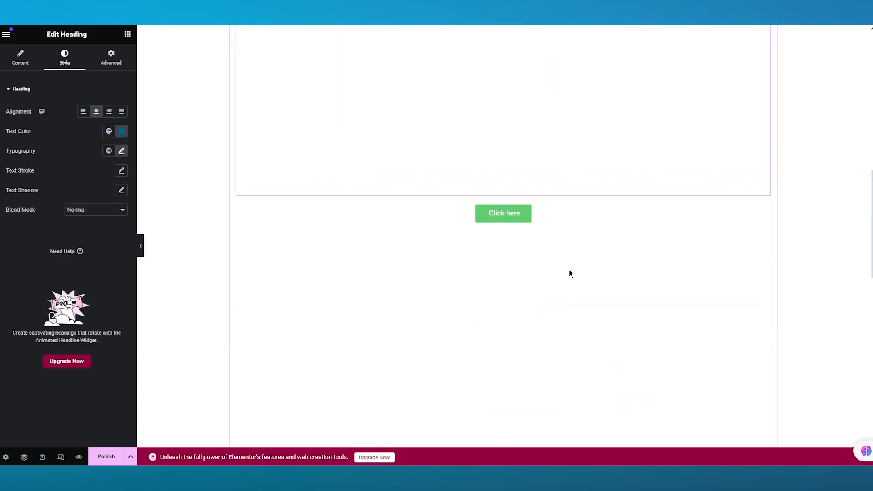
left_click(653, 236)
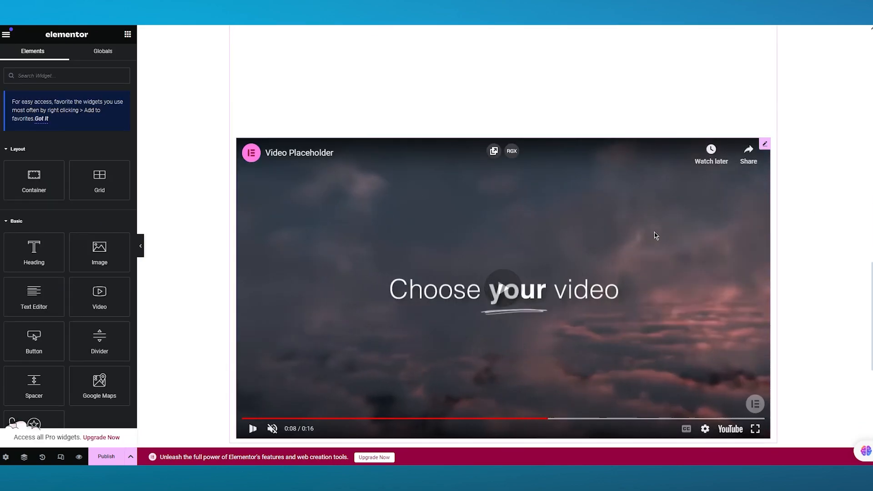
left_click(253, 428)
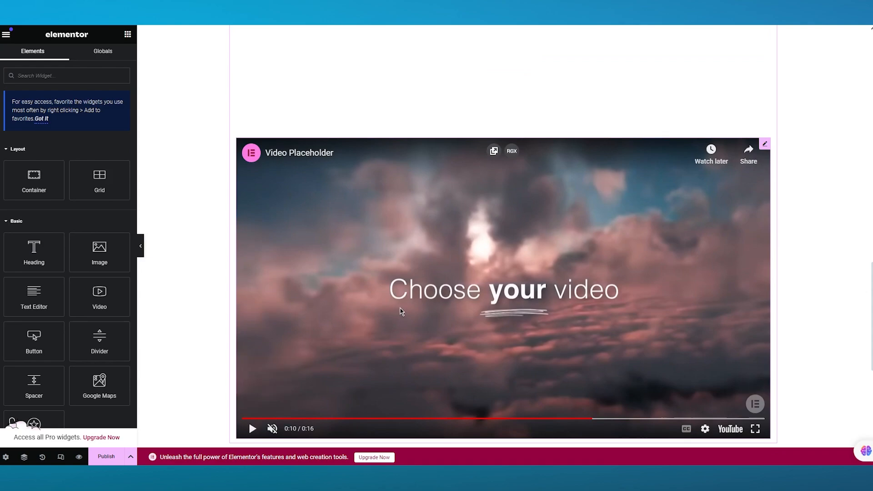
left_click(395, 306)
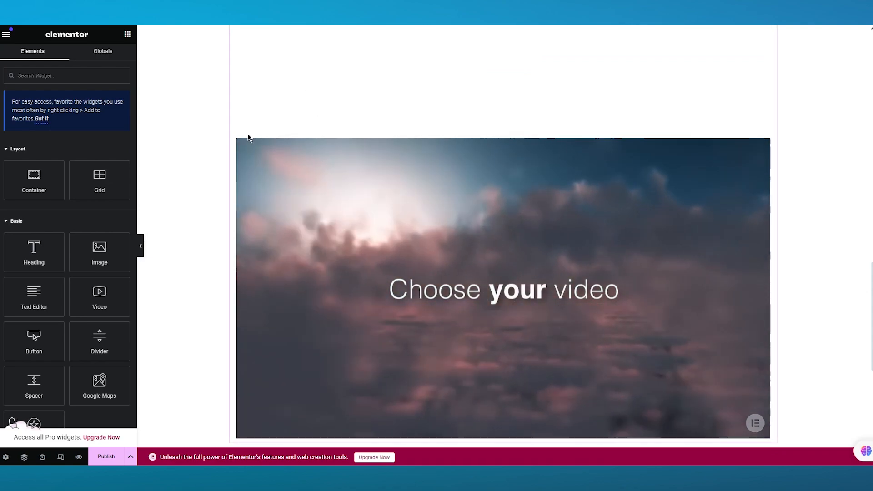
left_click(238, 162)
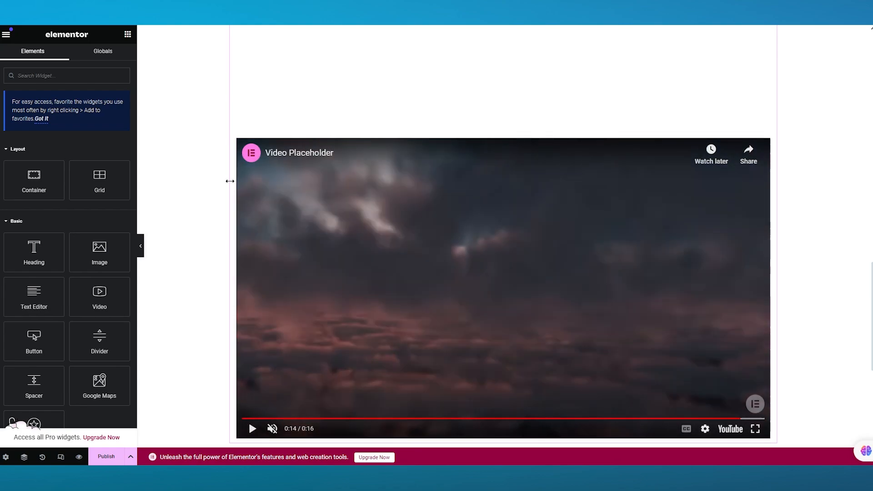
Step: Narrow the grid holding the offer heading, button and video to a width of 97.43%
left_click(230, 181)
scroll(308, 186, "down", 2)
scroll(248, 199, "up", 2)
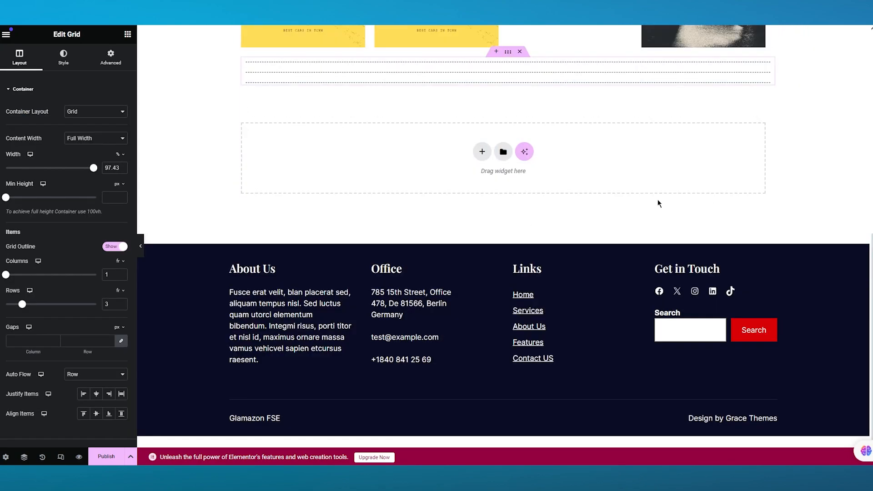
scroll(657, 199, "up", 7)
scroll(658, 200, "down", 14)
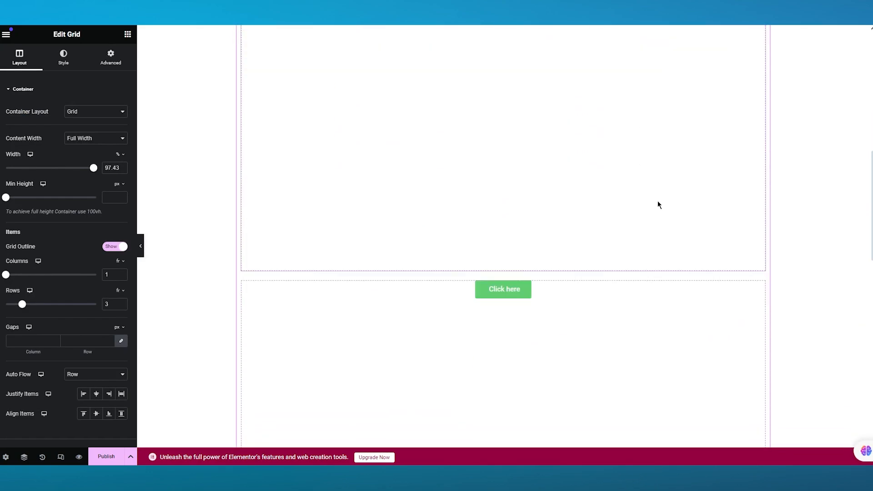
scroll(657, 200, "down", 5)
scroll(769, 147, "up", 2)
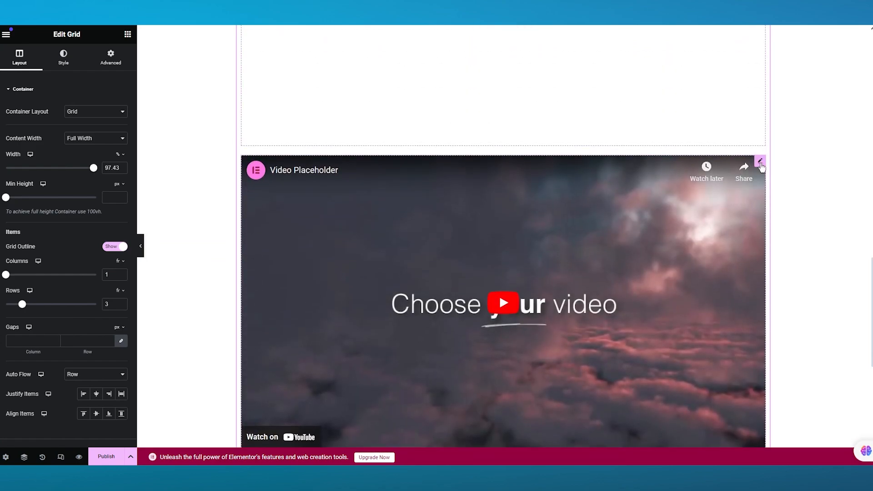
Step: Examine the Video widget's source choices, playback options, aspect ratio and filter settings, and dynamic content option for the link
left_click(760, 164)
scroll(97, 191, "down", 4)
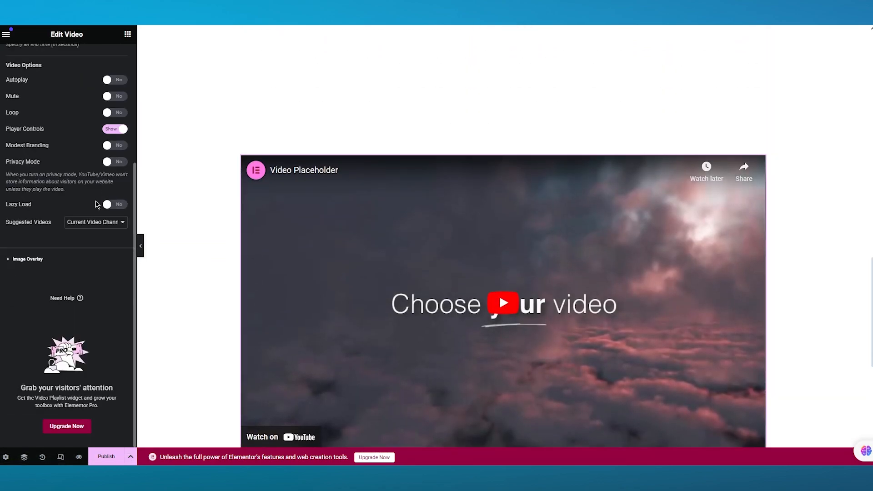
scroll(111, 214, "up", 4)
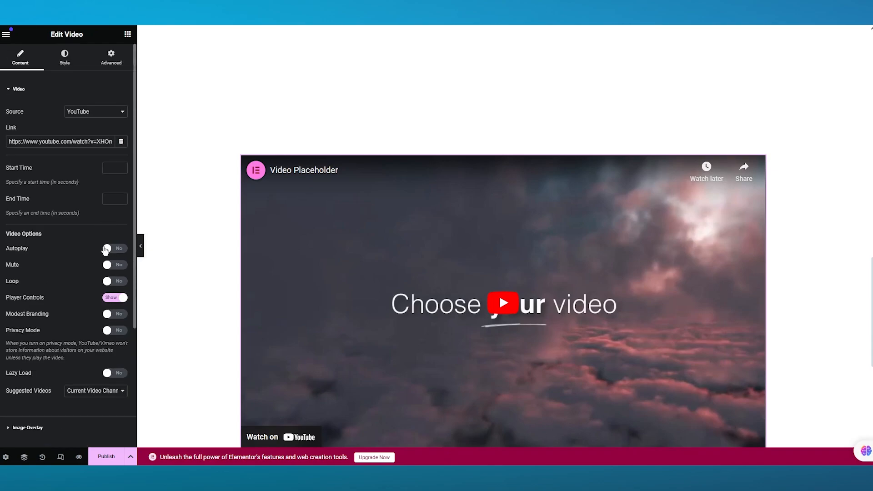
left_click(108, 113)
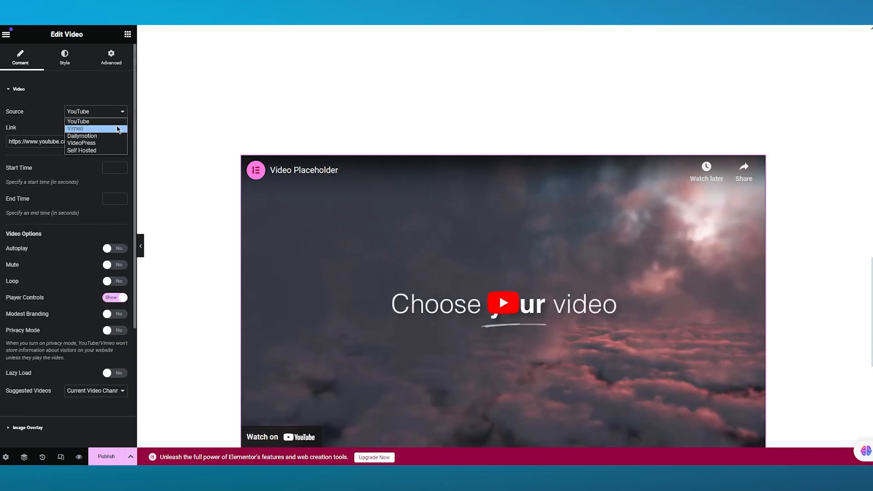
left_click(108, 95)
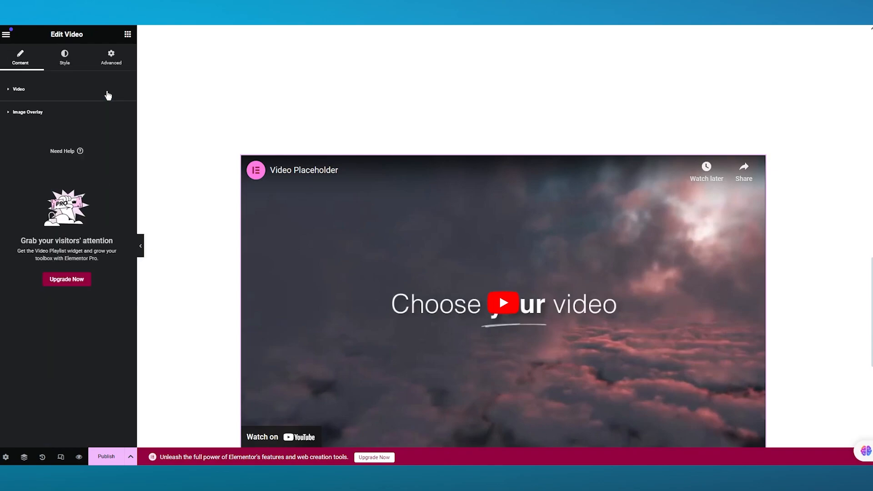
left_click(53, 82)
left_click(62, 65)
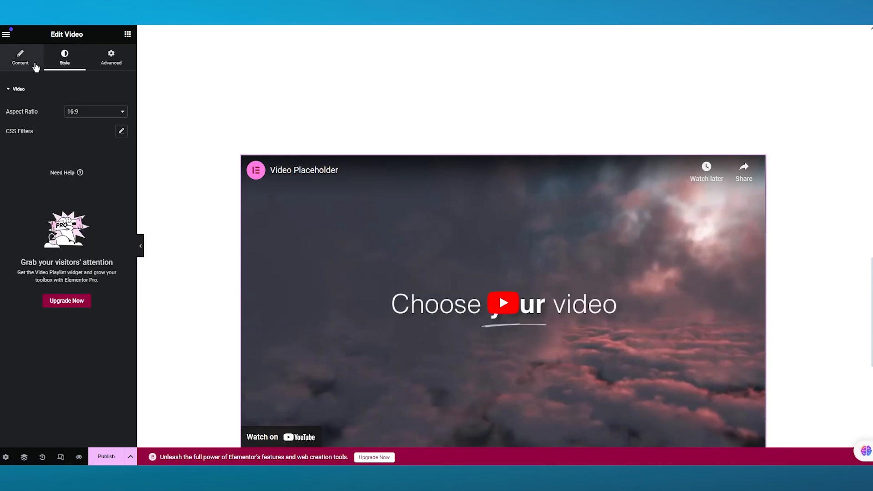
left_click(35, 66)
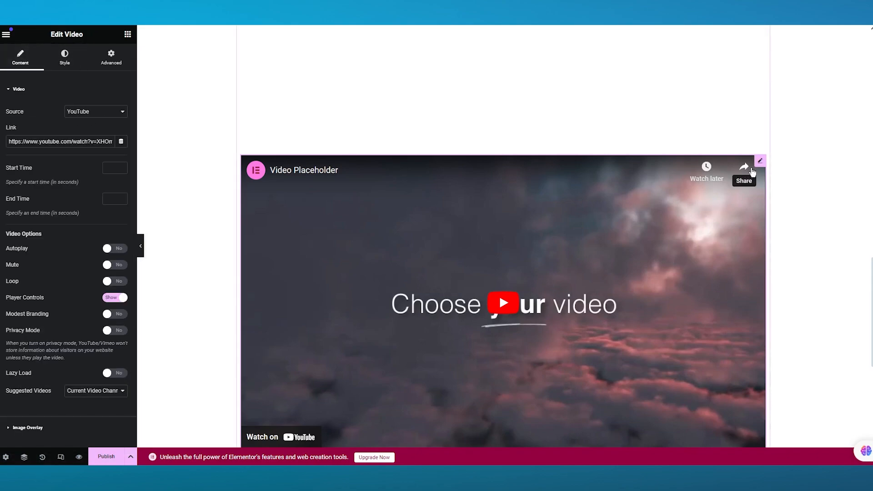
left_click(121, 141)
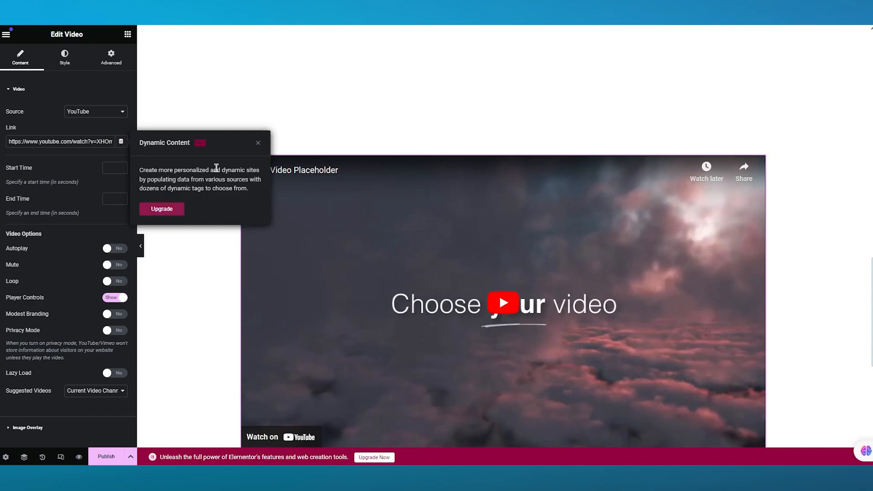
left_click(256, 143)
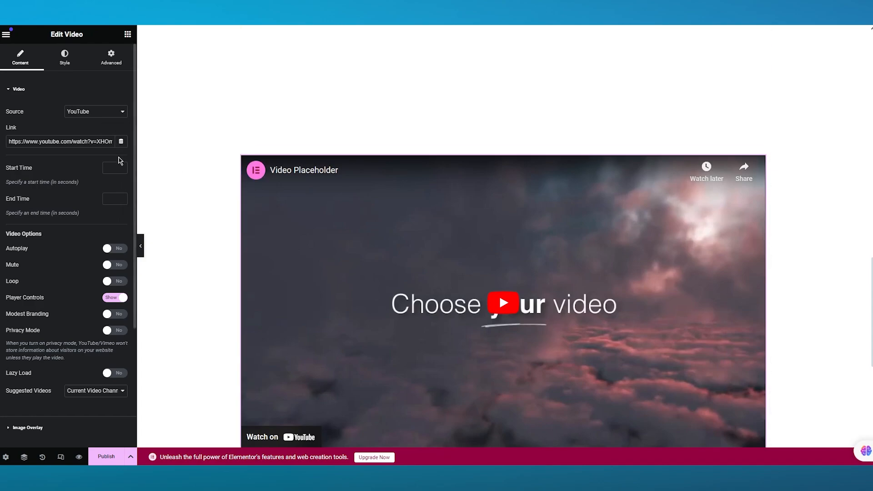
Step: Review the home page from the header and car section through the image row, offer heading and video to the footer
scroll(465, 174, "up", 10)
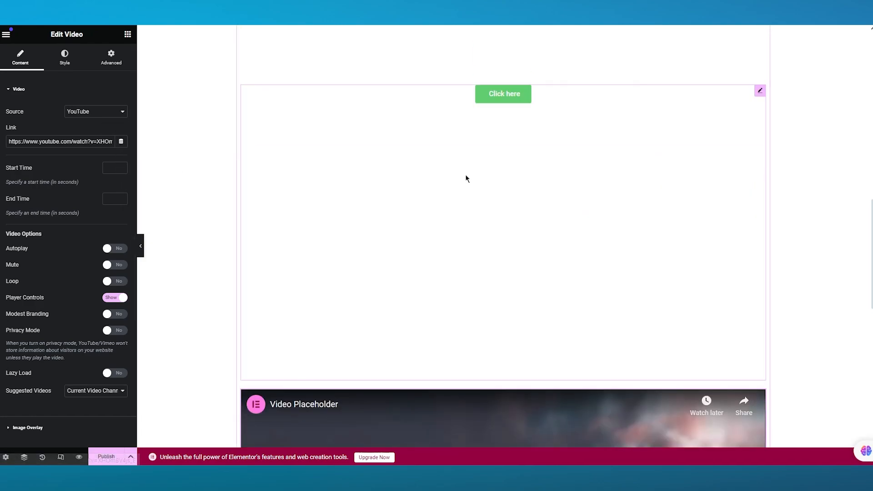
scroll(472, 179, "up", 3)
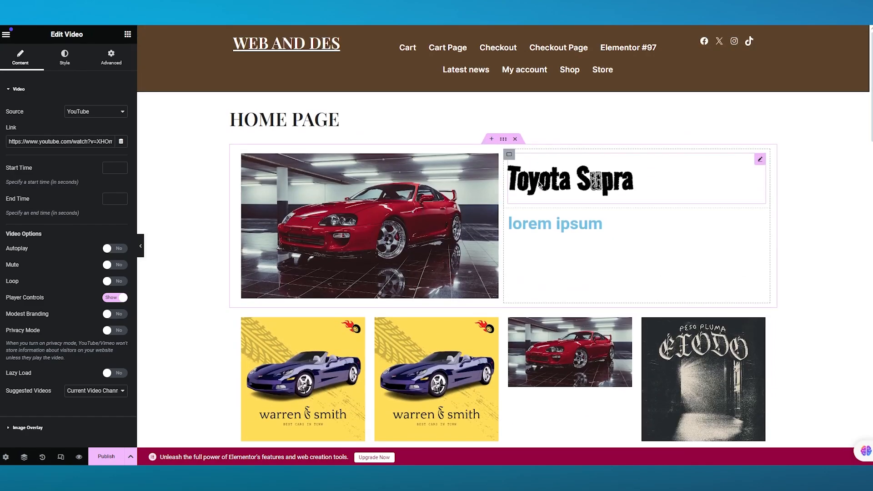
scroll(540, 184, "down", 15)
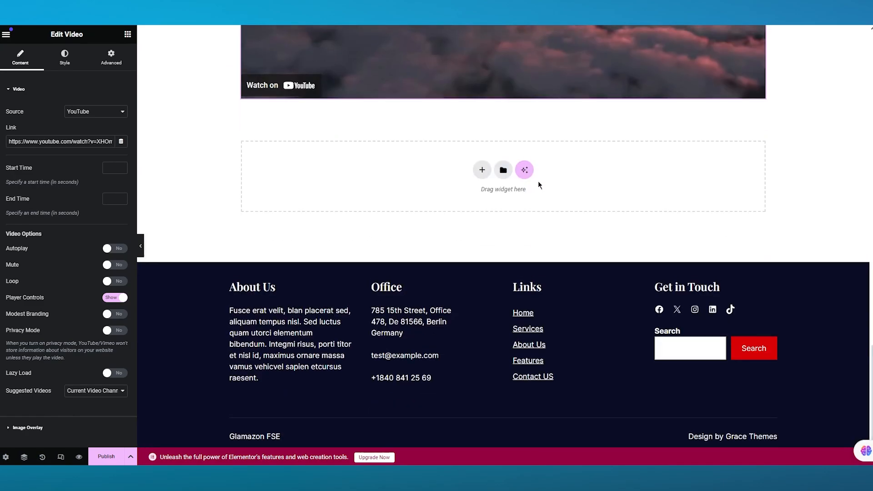
scroll(542, 186, "up", 14)
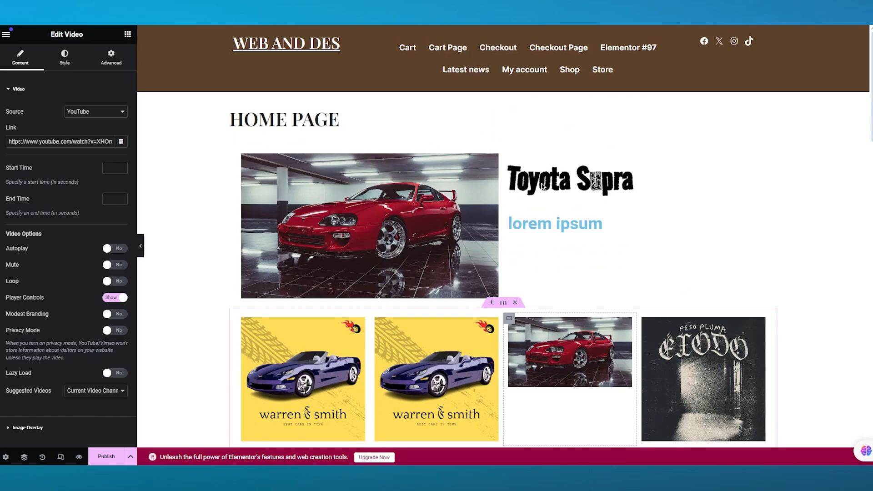
scroll(541, 185, "down", 5)
scroll(719, 85, "up", 6)
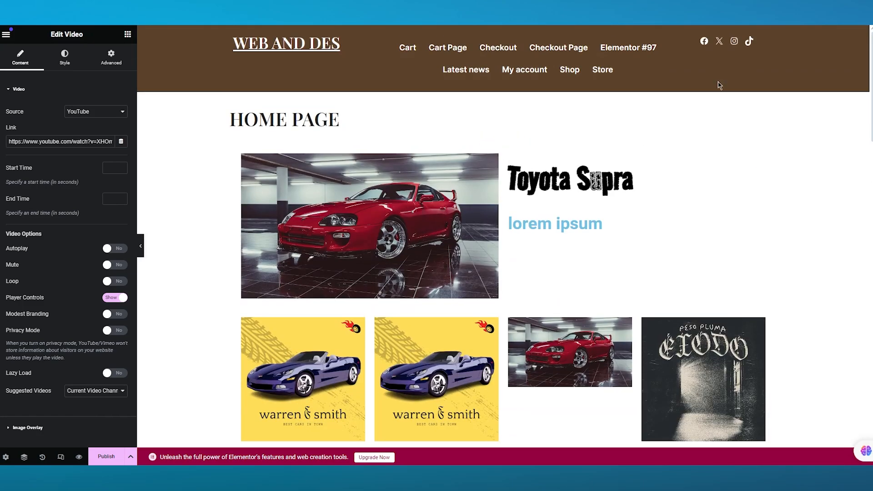
left_click(718, 46)
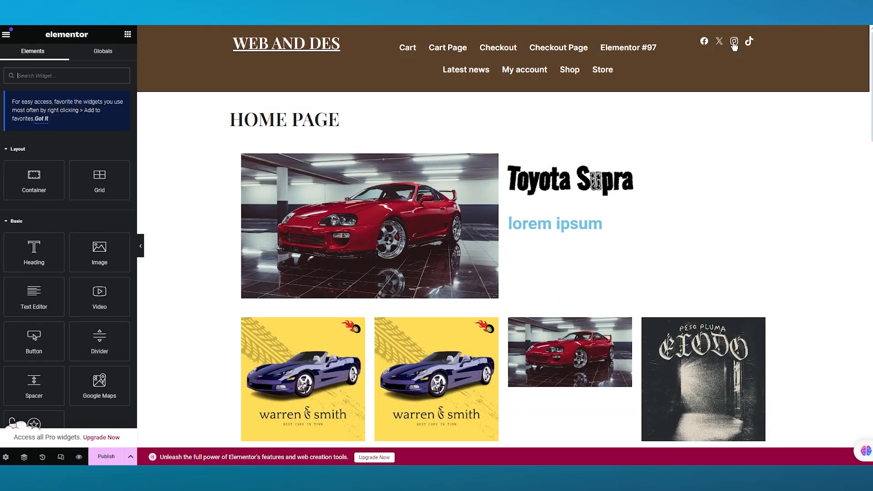
Step: Add a grid with three columns and one row below the video section
scroll(687, 169, "down", 14)
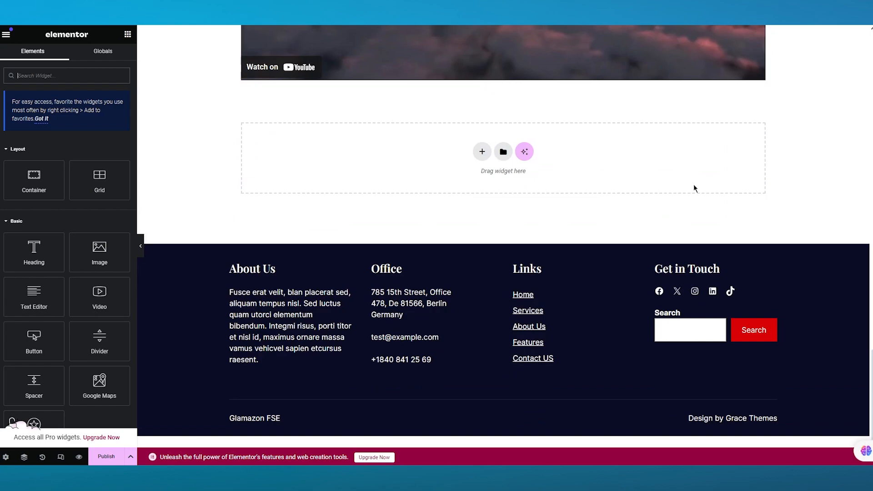
scroll(474, 193, "up", 1)
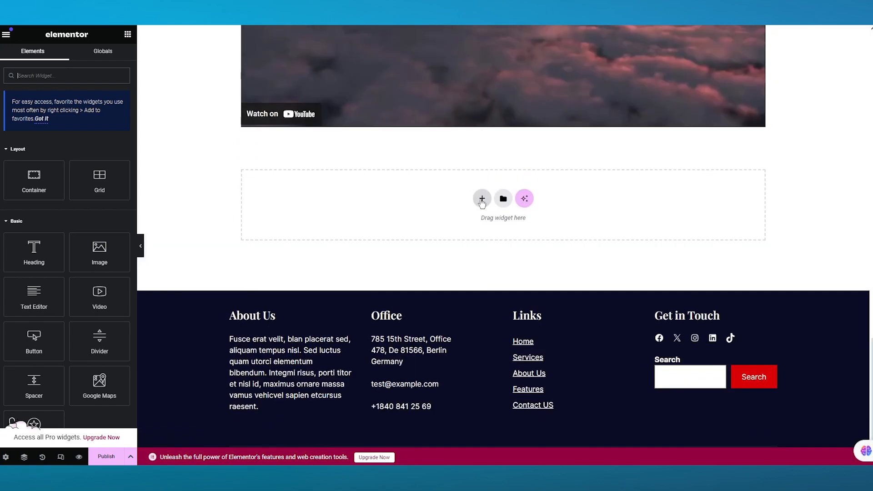
left_click(482, 200)
left_click(530, 229)
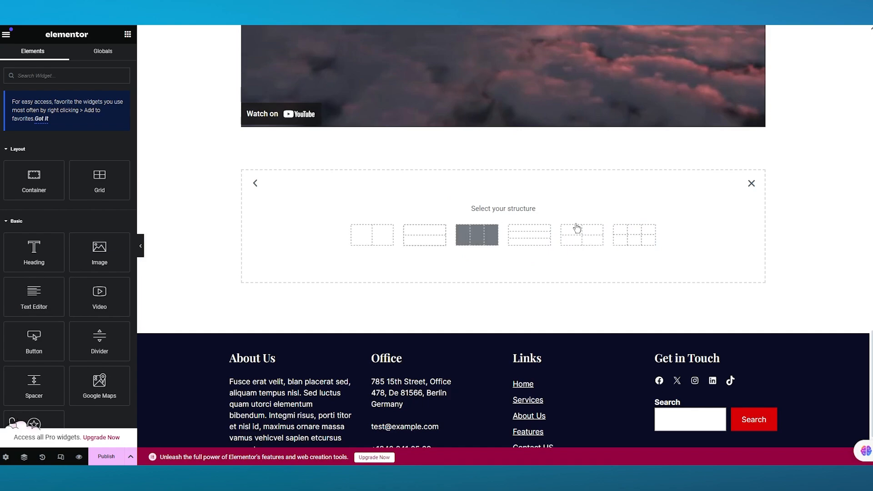
left_click(476, 234)
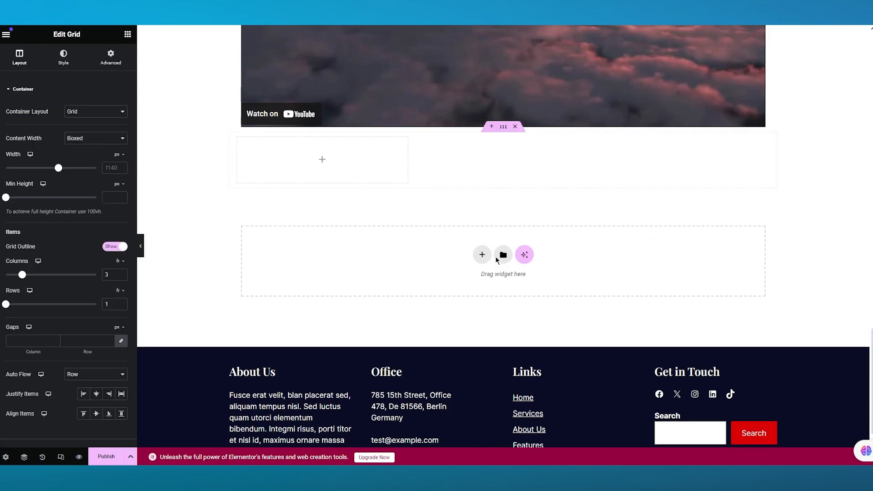
Step: Place a Social Icons widget in the new grid's first cell and keep only its Facebook icon
left_click(322, 160)
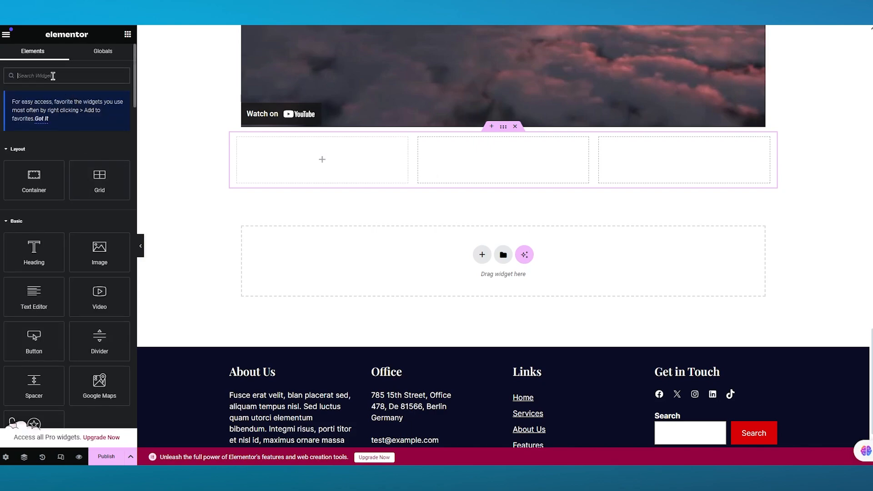
type("soc")
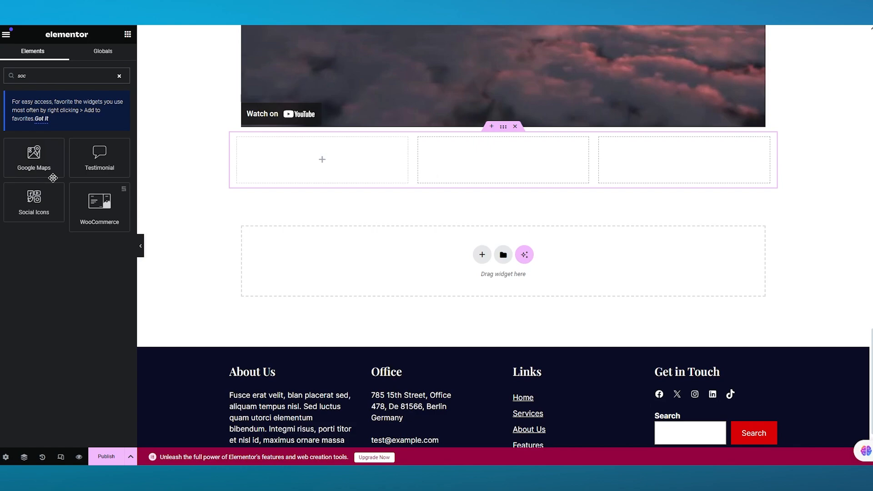
left_click_drag(36, 202, 338, 170)
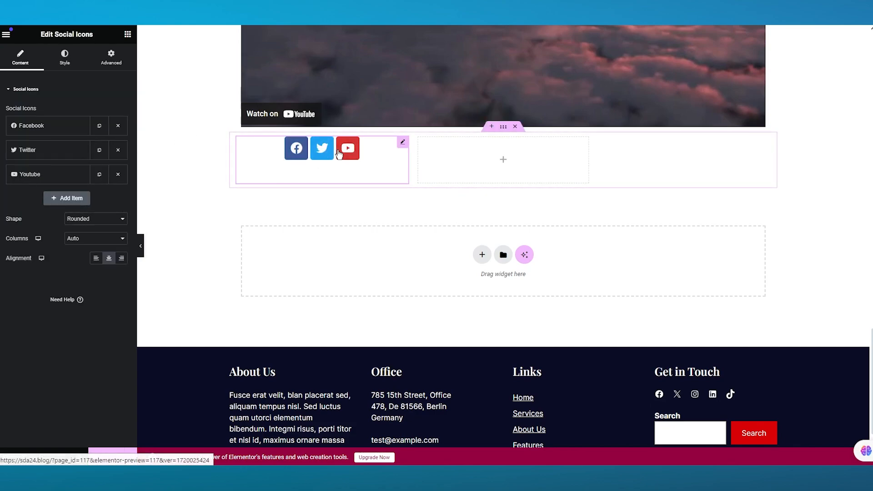
left_click(118, 149)
left_click(117, 150)
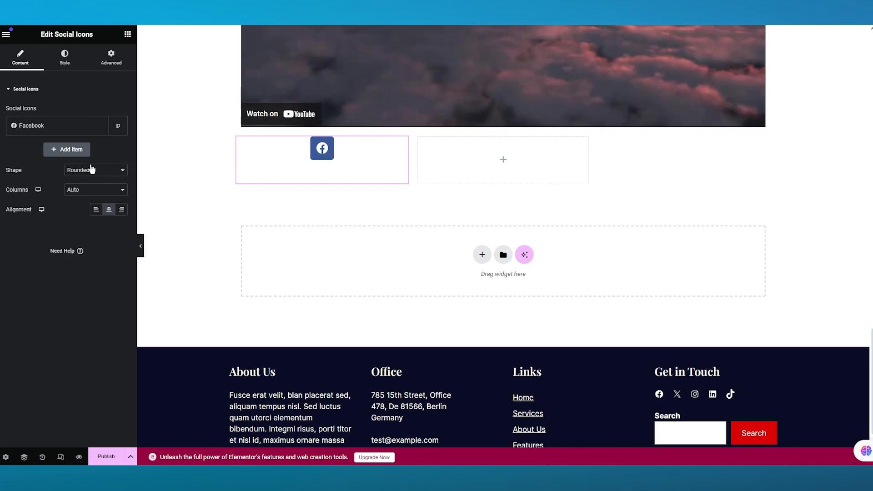
Step: Place another Social Icons widget in the grid's second cell and keep only its Twitter icon
double_click(8, 36)
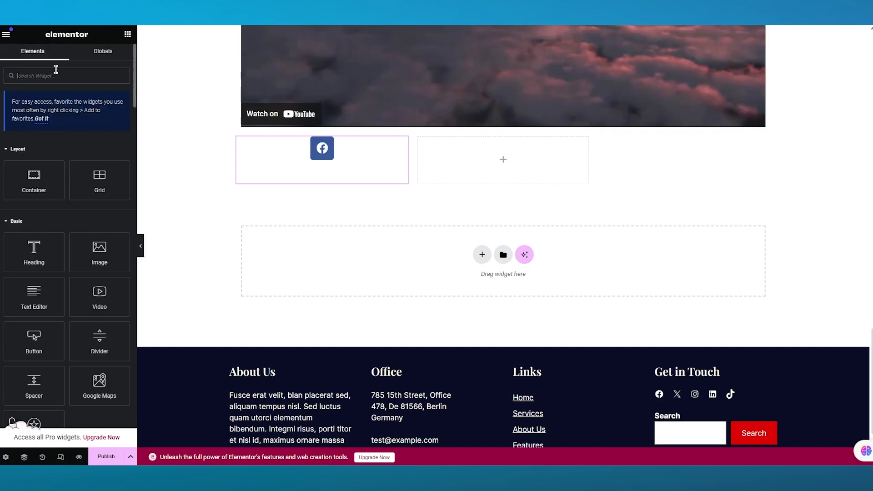
type("soci")
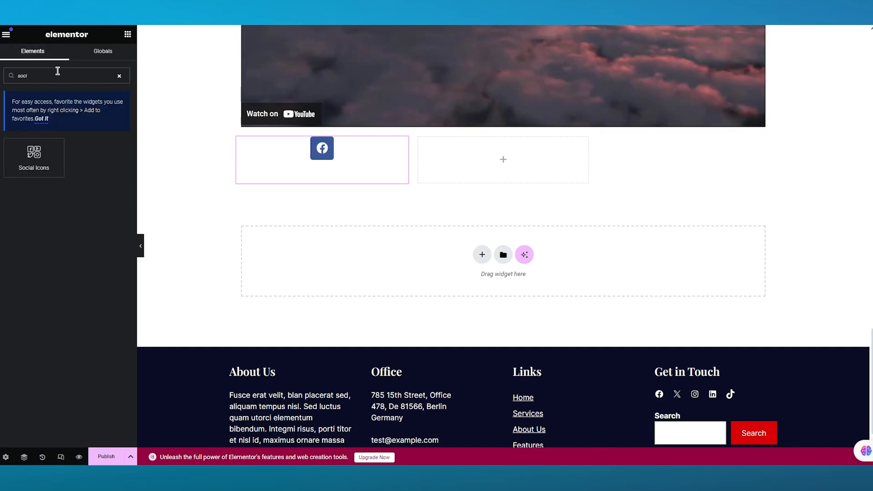
left_click_drag(34, 157, 500, 157)
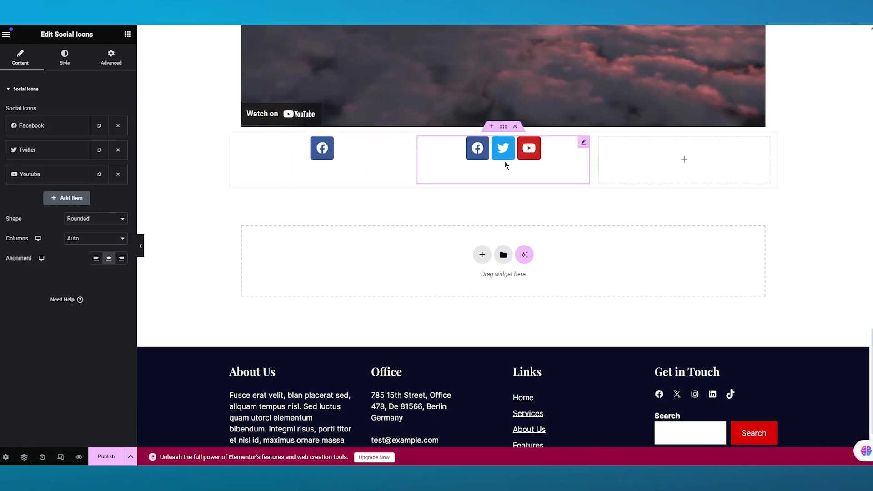
left_click(118, 125)
left_click(118, 150)
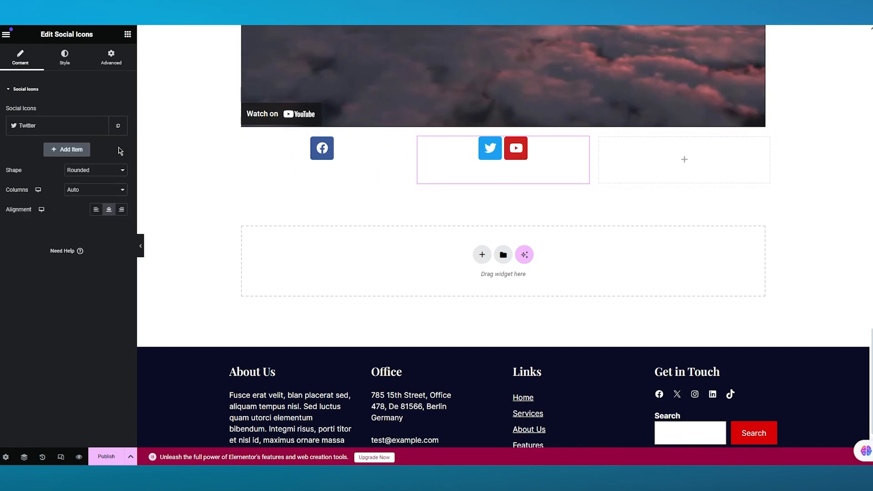
Step: Place a Social Icons widget in the grid's third cell and keep only its Youtube icon
left_click(5, 35)
left_click(6, 35)
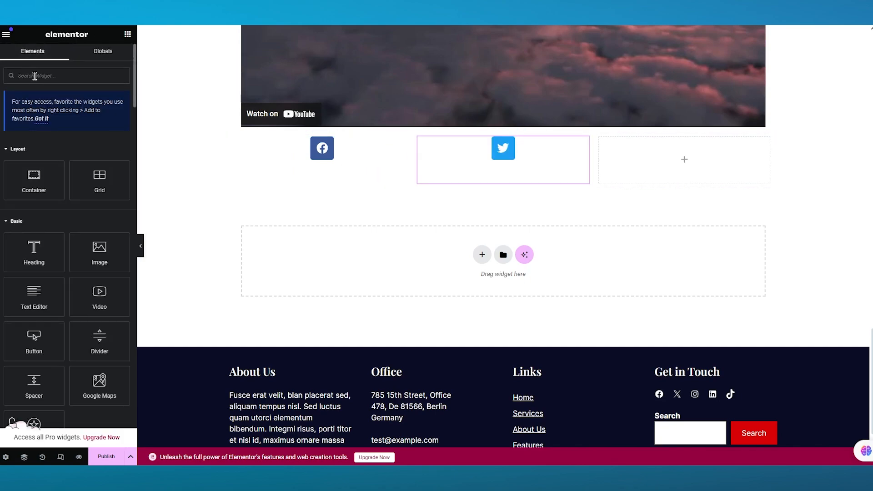
type("socia")
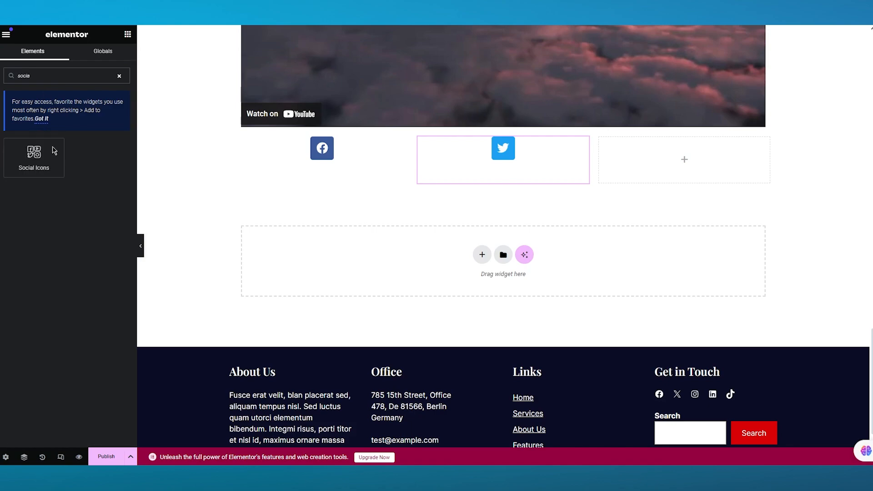
left_click_drag(54, 151, 626, 178)
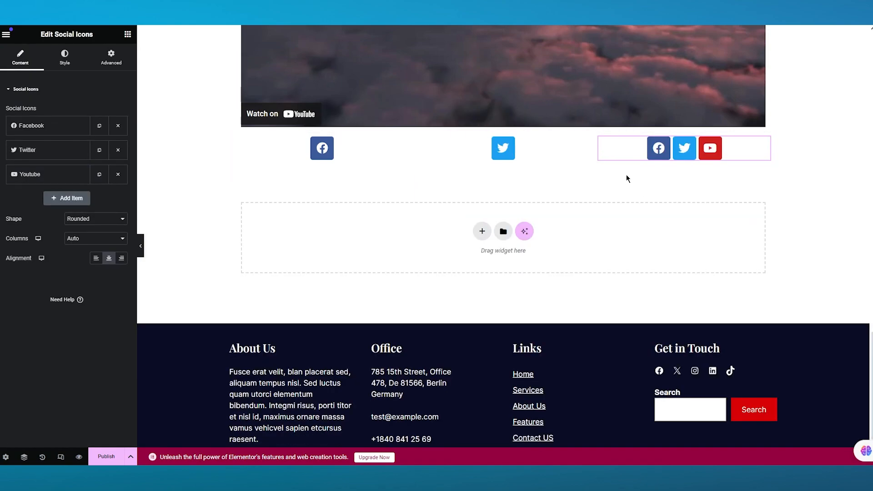
left_click(118, 126)
left_click(118, 126)
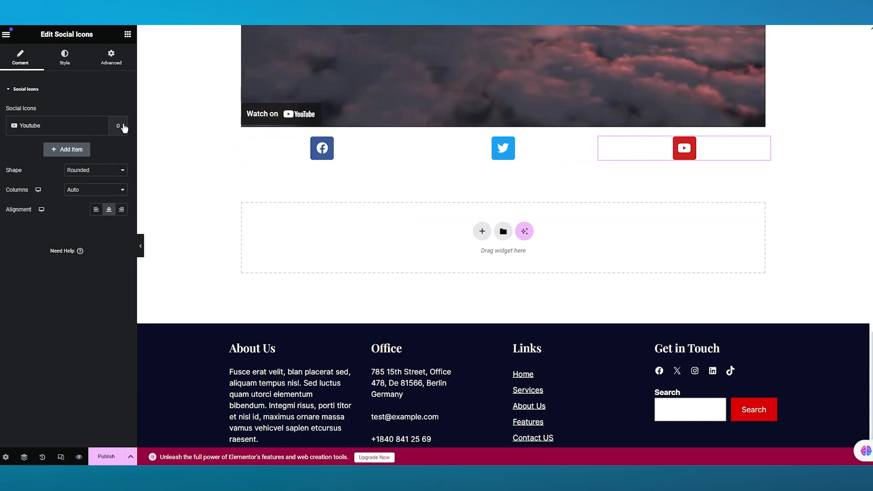
Step: Preview the home page and review it from the car section to the "Click here" button
left_click(817, 195)
scroll(827, 186, "up", 15)
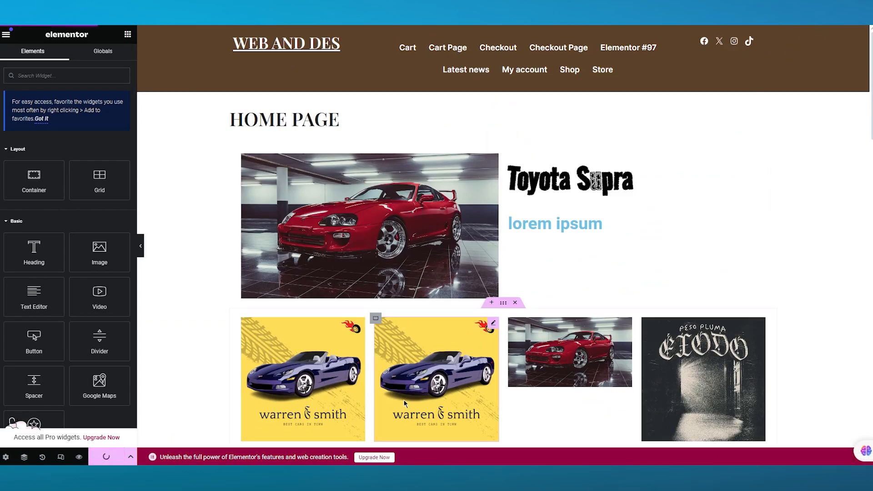
left_click(79, 457)
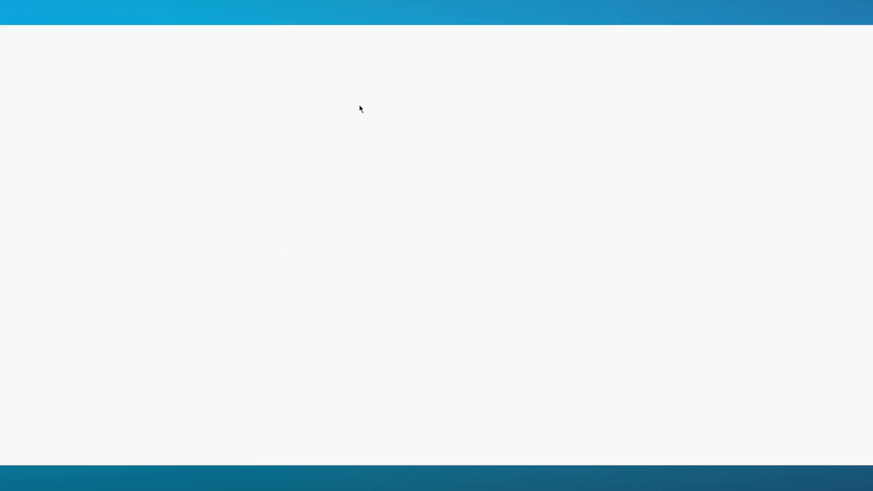
scroll(419, 132, "down", 2)
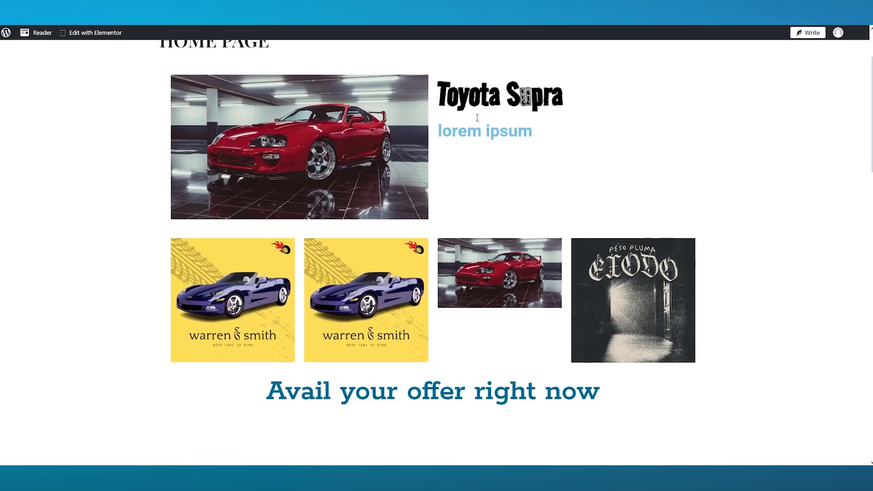
scroll(428, 229, "down", 8)
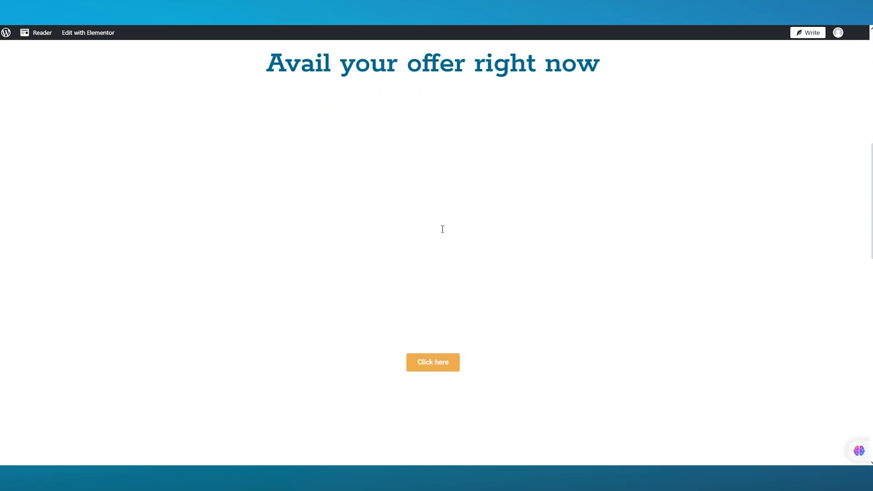
scroll(443, 230, "down", 1)
Step: Open the "Click here" button's link in a new tab, check the linked page and return to the preview
right_click(433, 313)
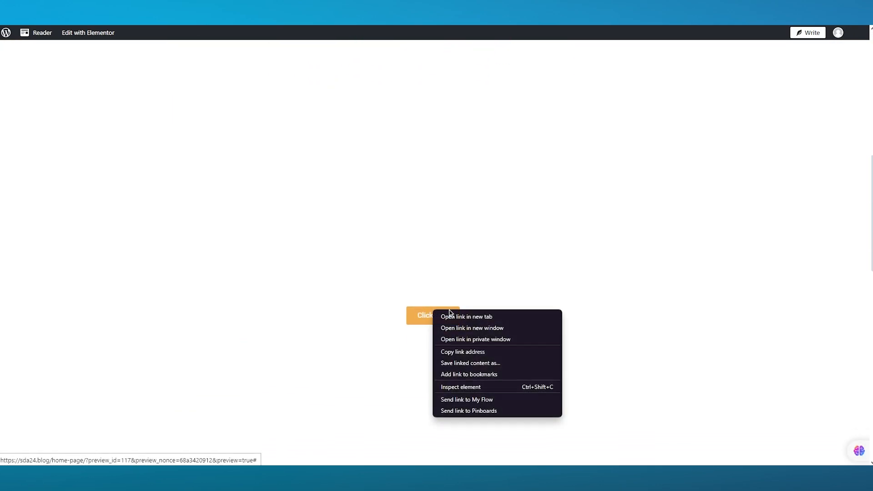
left_click(448, 315)
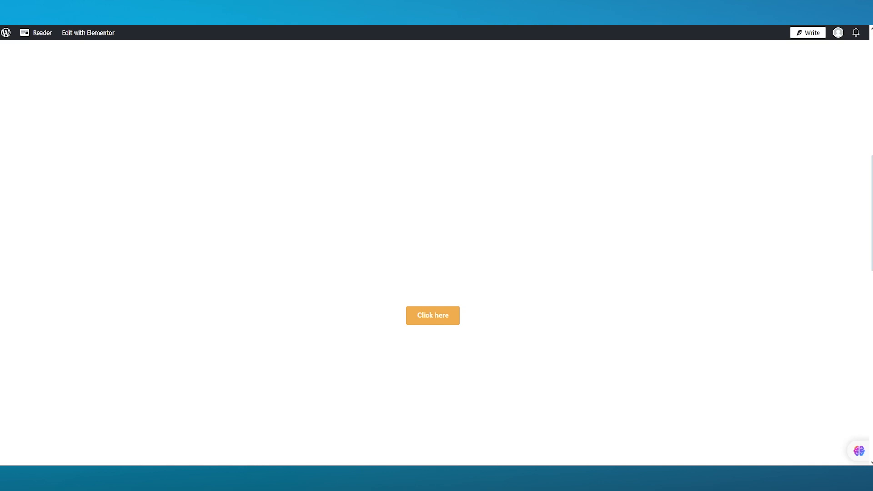
key("ctrl+Tab")
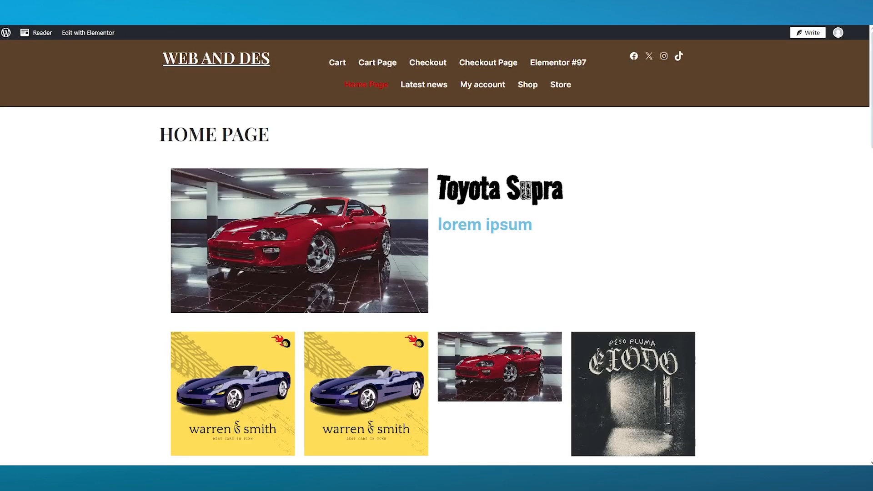
key("ctrl+shift+Tab")
Step: Play the placeholder video in the preview and review the social icon row and the rest of the page
scroll(525, 174, "down", 10)
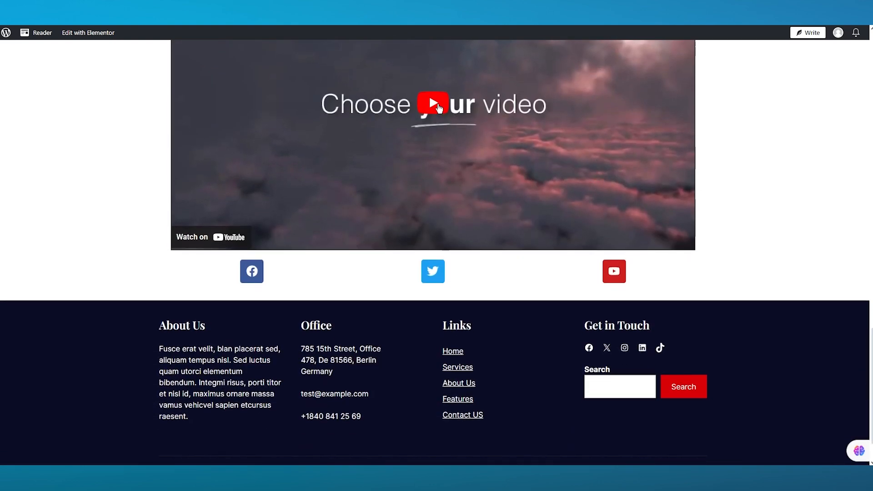
left_click(434, 104)
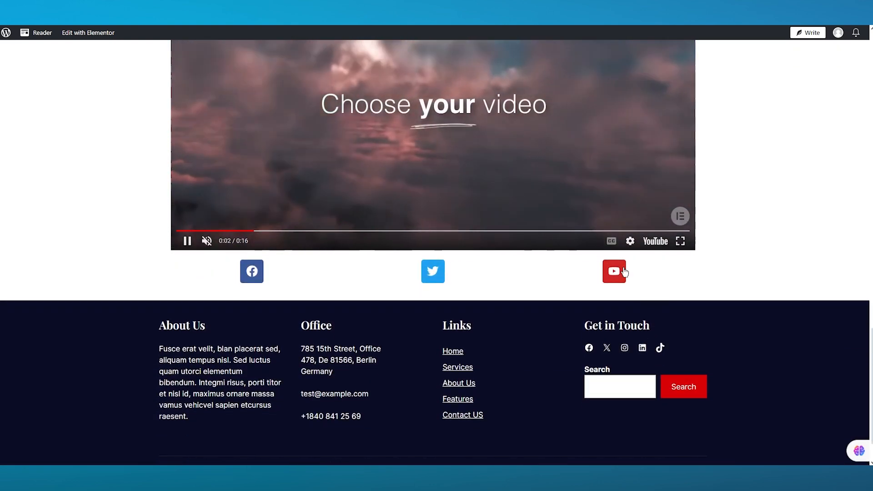
scroll(390, 257, "up", 5)
scroll(456, 204, "up", 8)
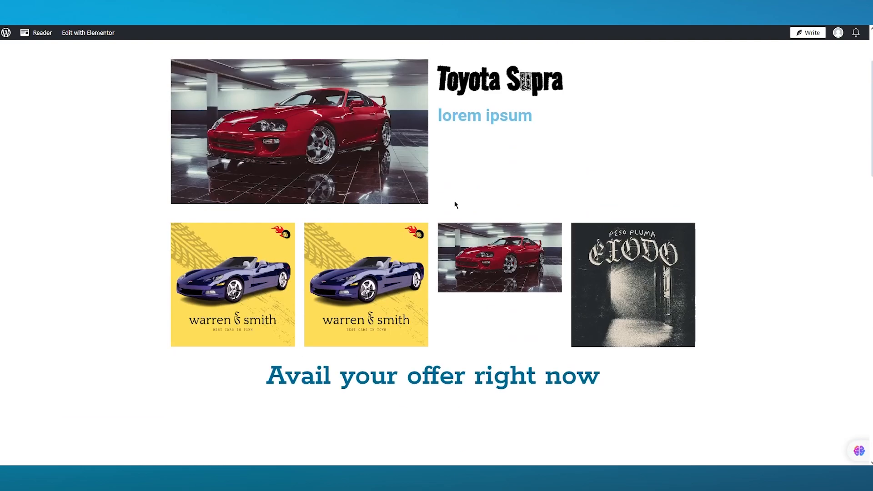